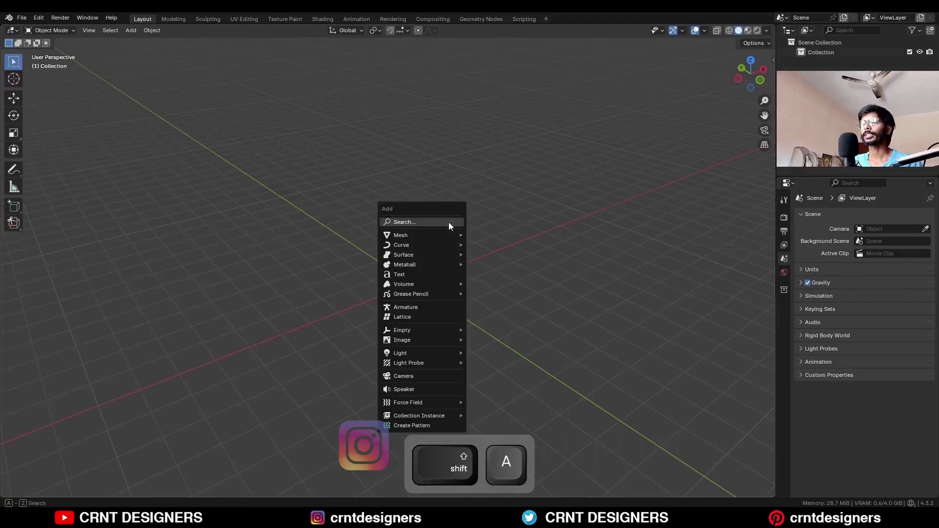
Add a plane at the origin and rotate it 90° about the X axis so it stands upright.
mouse_move(442, 235)
click(500, 234)
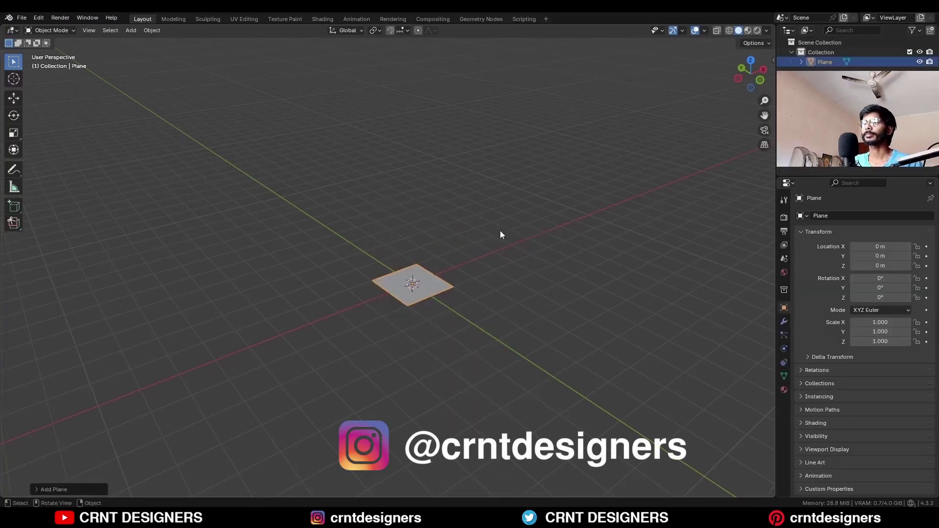
scroll(506, 242, up, 6)
click(739, 80)
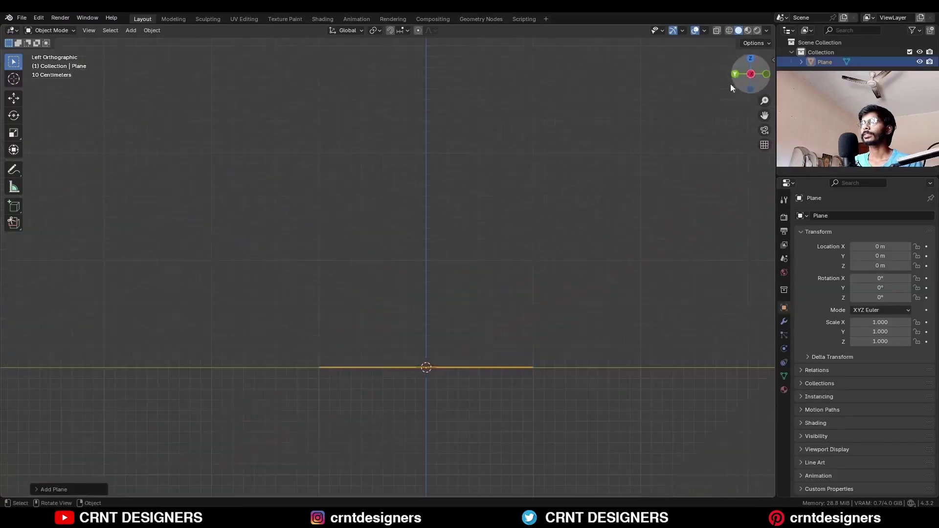
key(r)
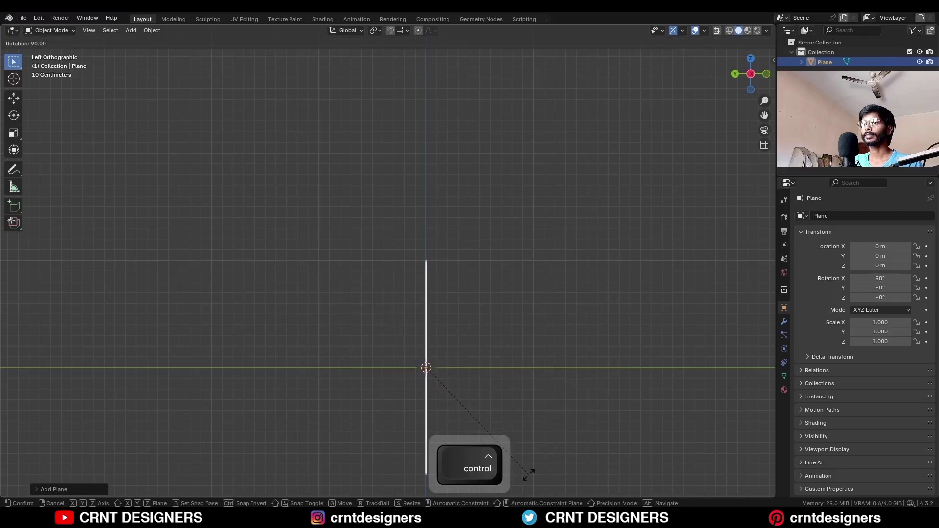
click(528, 474)
Add one centred vertical and one centred horizontal loop cut to the plane, dividing it into four equal faces.
click(766, 74)
key(Tab)
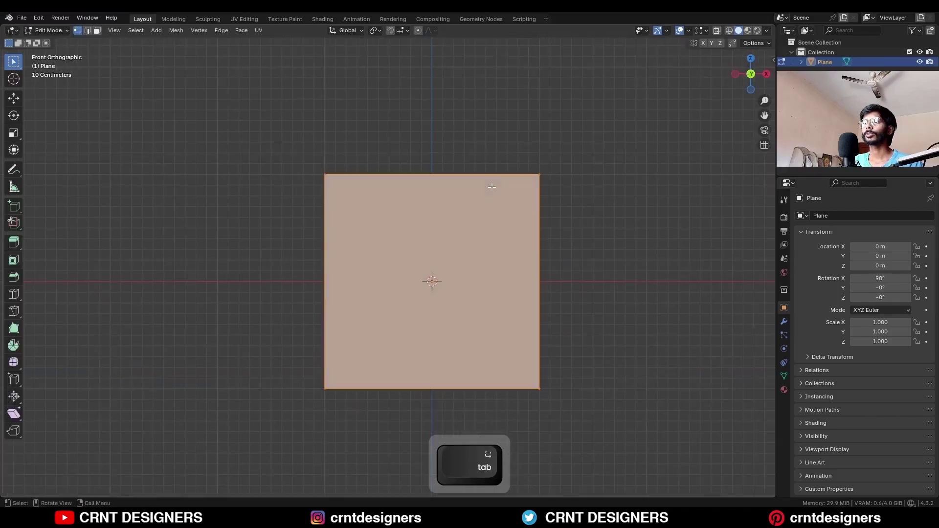
key(ctrl+r)
click(430, 171)
right_click(432, 173)
key(ctrl+r)
right_click(527, 259)
key(ctrl+r)
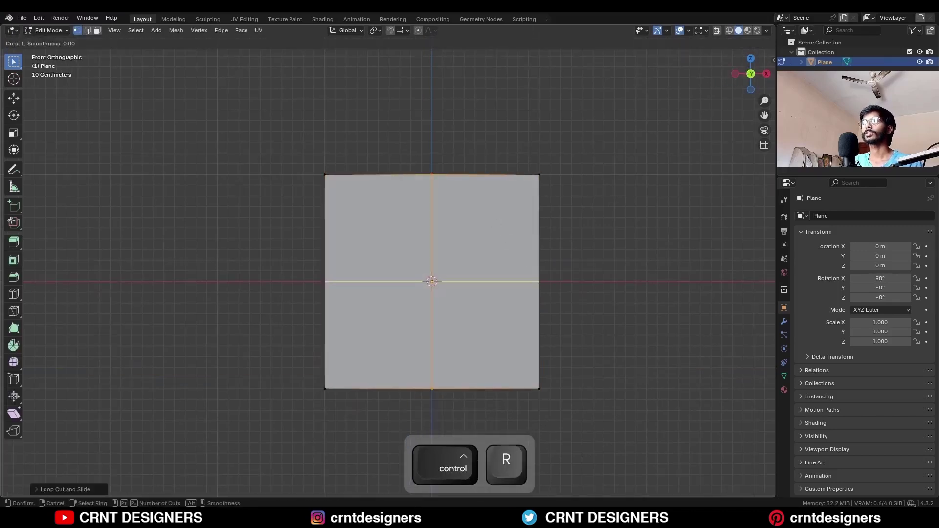
click(544, 256)
right_click(547, 254)
Scale the plane's top edge vertices along X to about half their width.
click(643, 203)
drag(655, 165, 383, 186)
key(s)
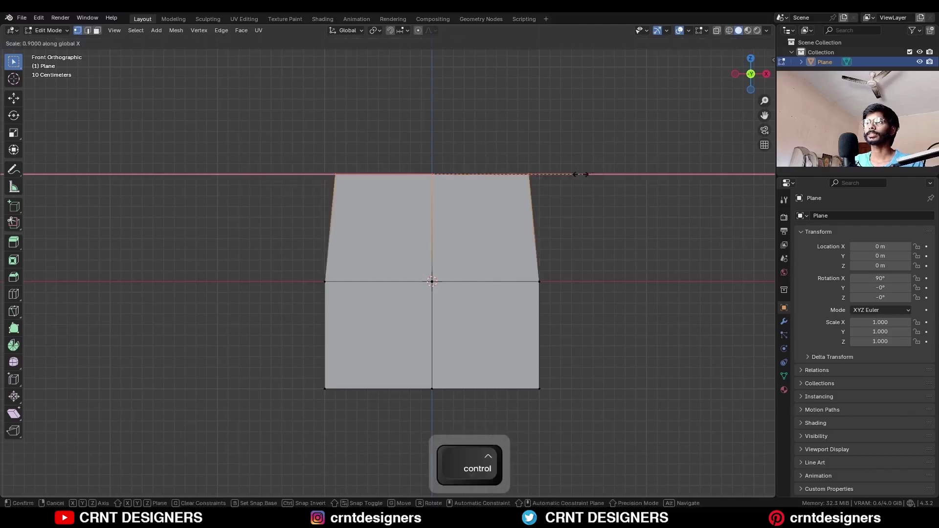
ctrl+click(508, 177)
Scale the plane's bottom edge along X to about 0.2 and move it 2 m down along Z.
drag(449, 379, 268, 404)
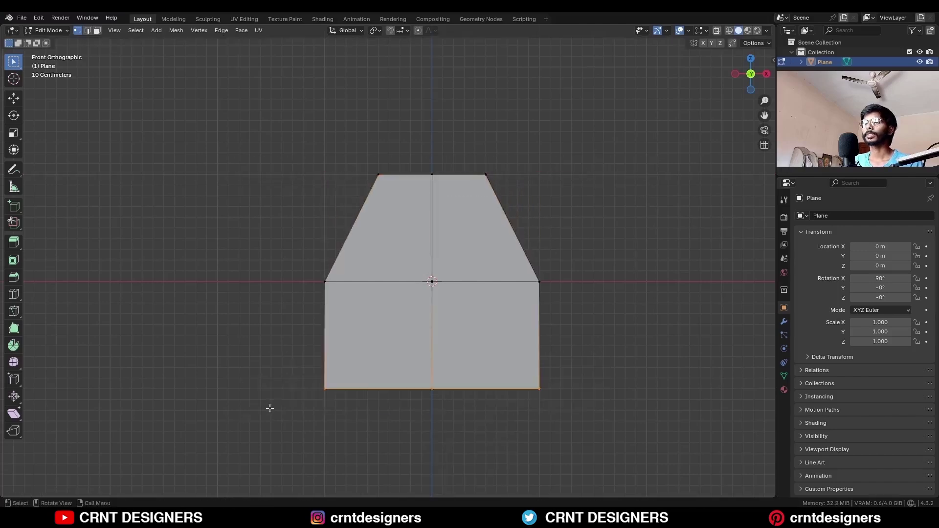
shift+middle_drag(581, 308, 603, 277)
key(s)
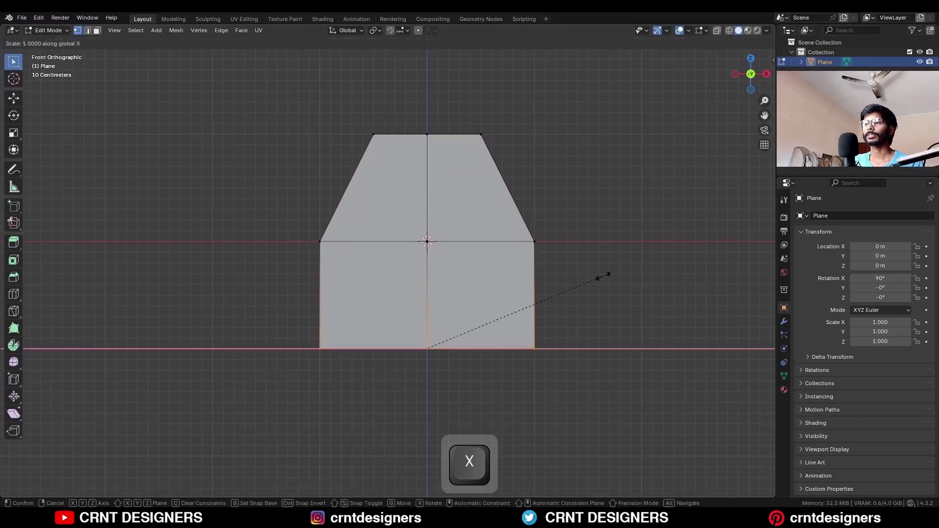
ctrl+click(452, 331)
scroll(471, 308, down, 3)
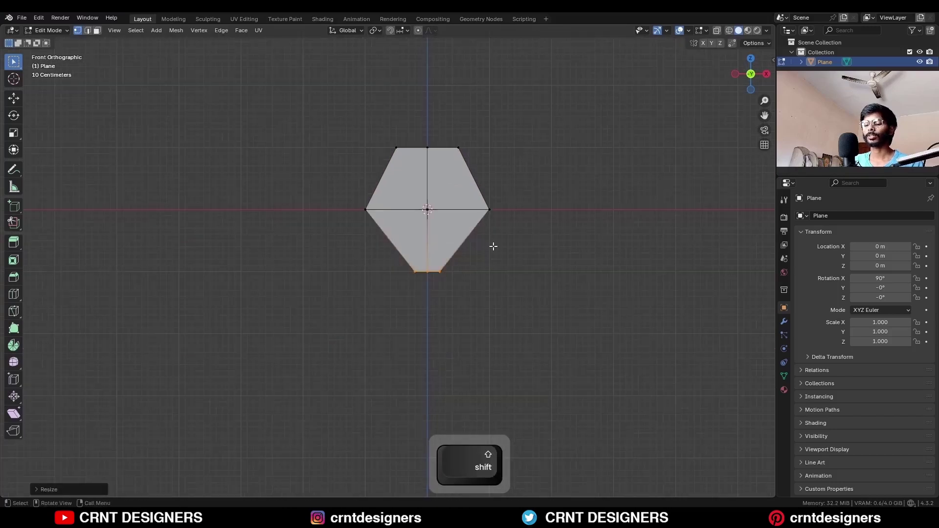
key(g)
key(z)
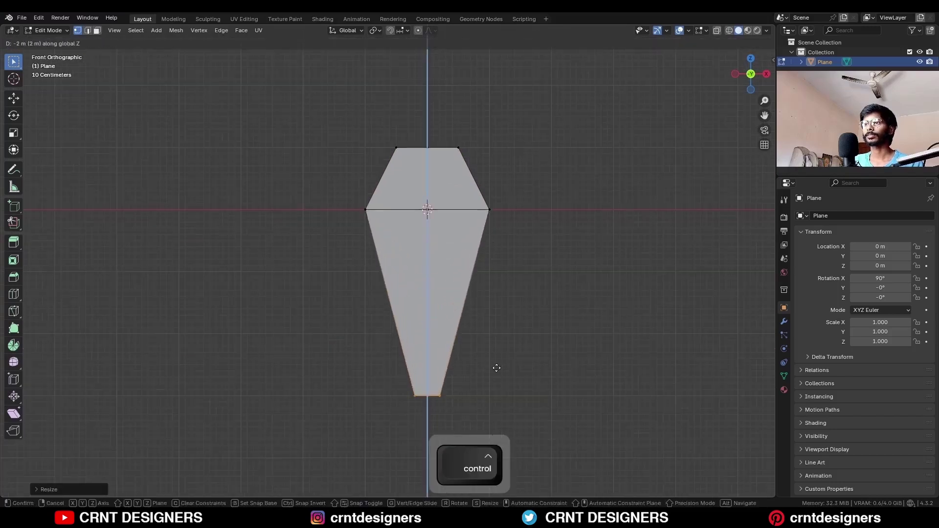
ctrl+click(496, 368)
Leave mesh editing and apply the object transform to the tapered panel.
key(Tab)
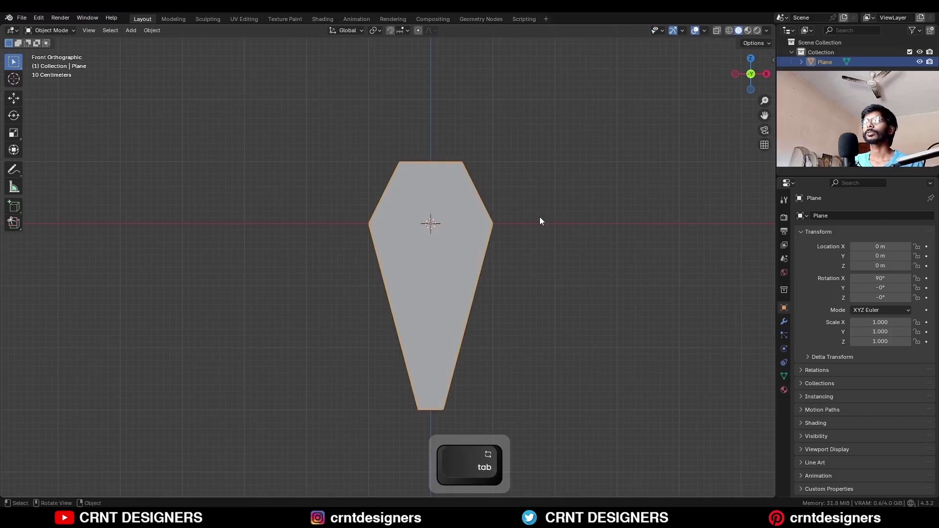
key(ctrl+a)
click(532, 235)
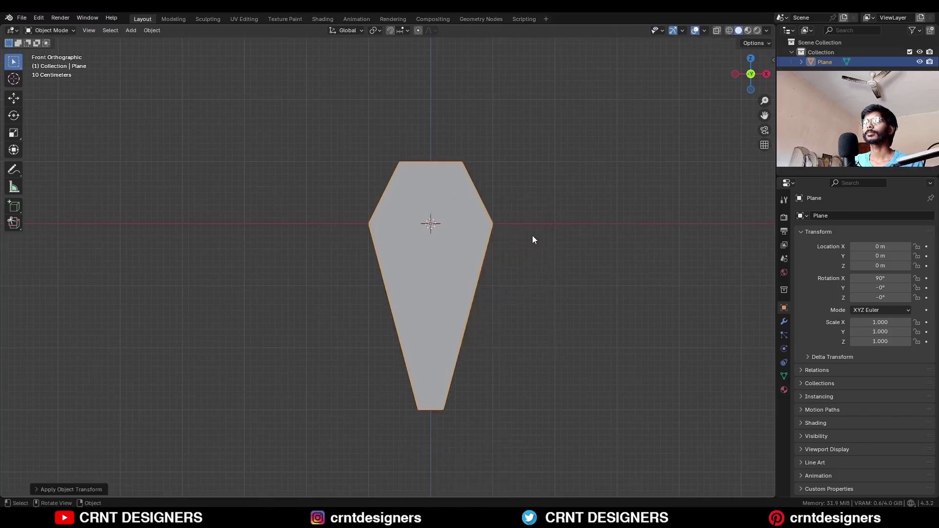
Duplicate all faces of the tapered panel in place and separate the copy into its own object.
key(Tab)
key(b)
drag(468, 200, 410, 259)
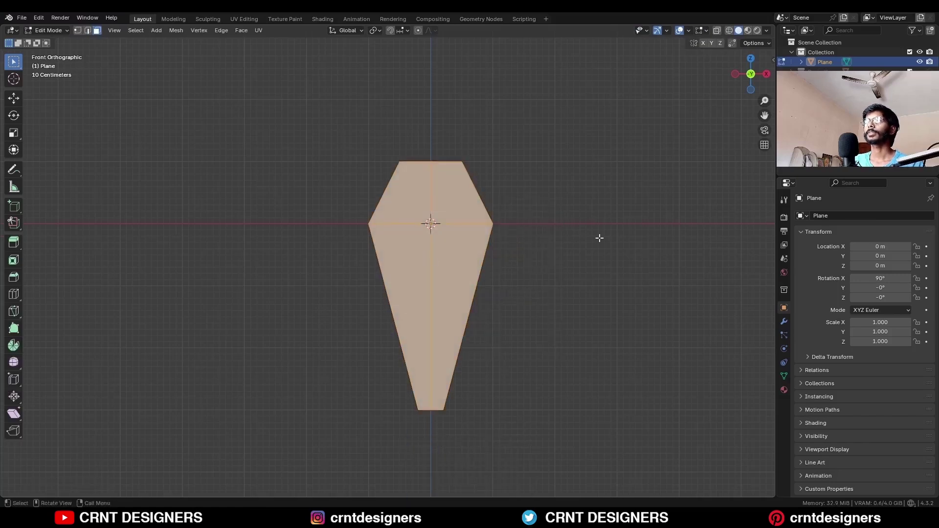
key(shift+d)
right_click(613, 192)
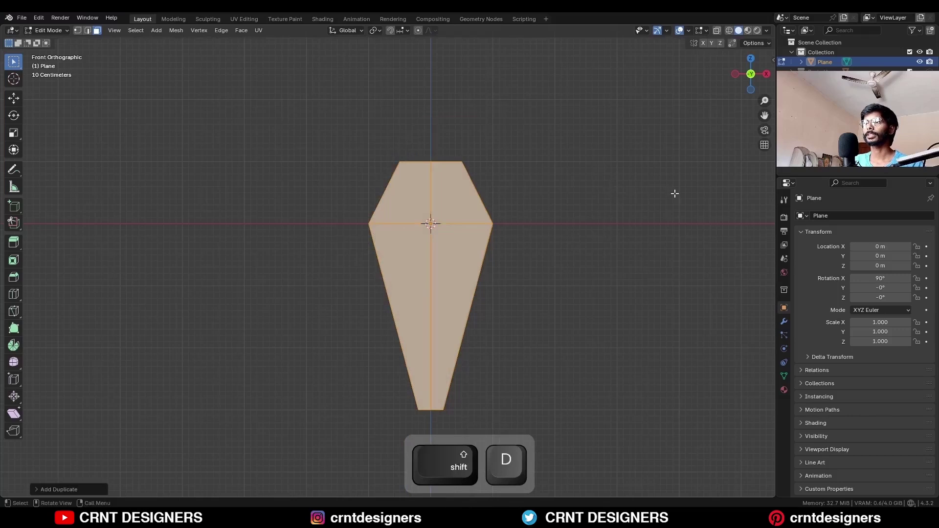
key(p)
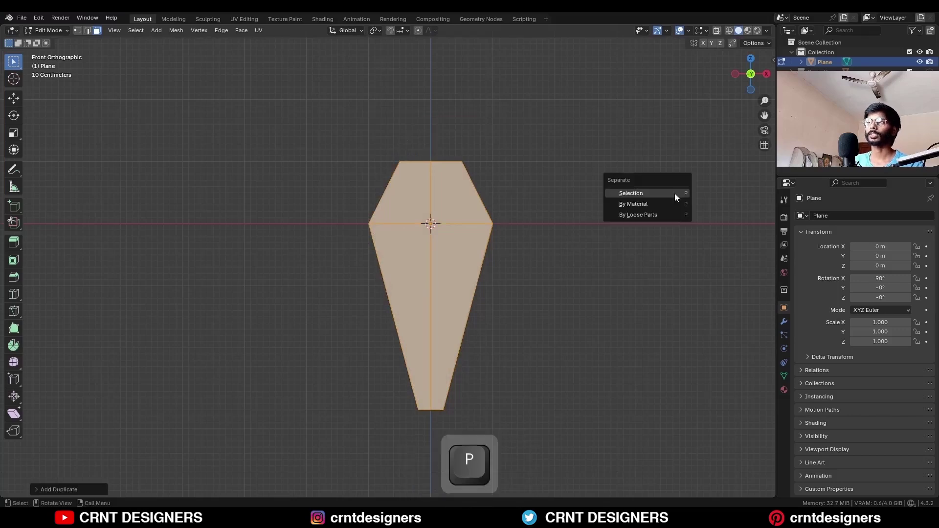
click(675, 194)
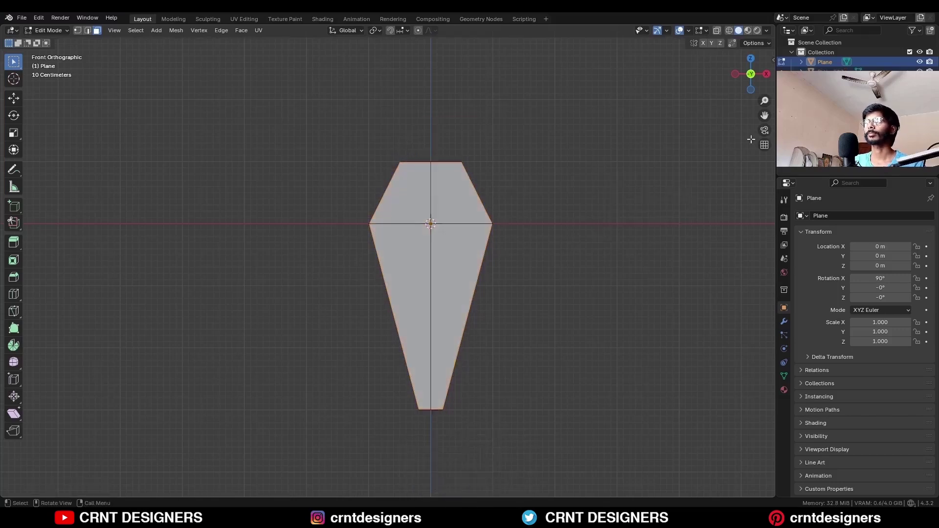
Scale all faces of the separated panel copy to 0.5 about the 3D cursor.
click(816, 71)
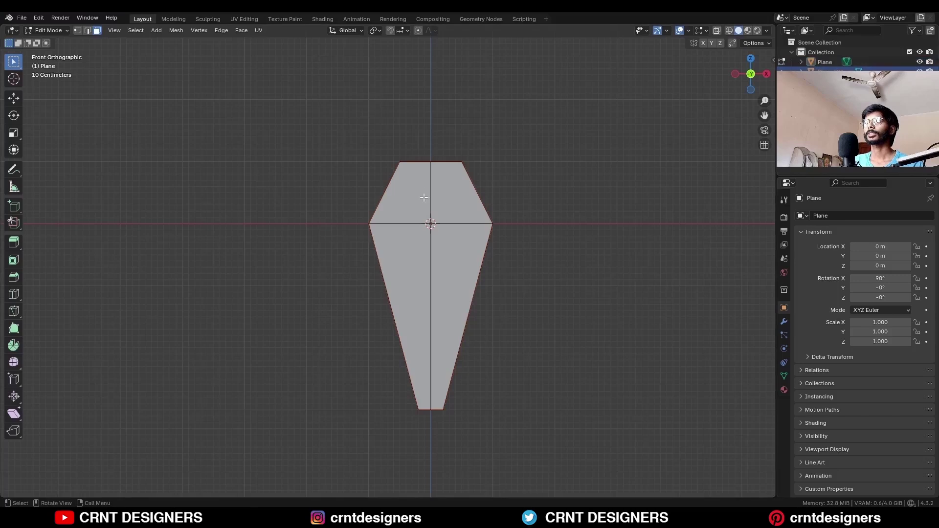
key(a)
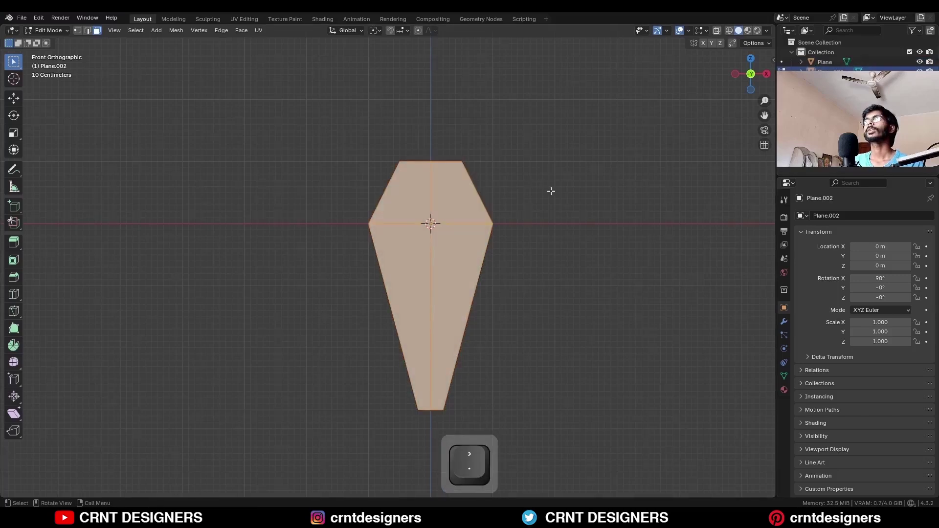
key(period)
click(618, 187)
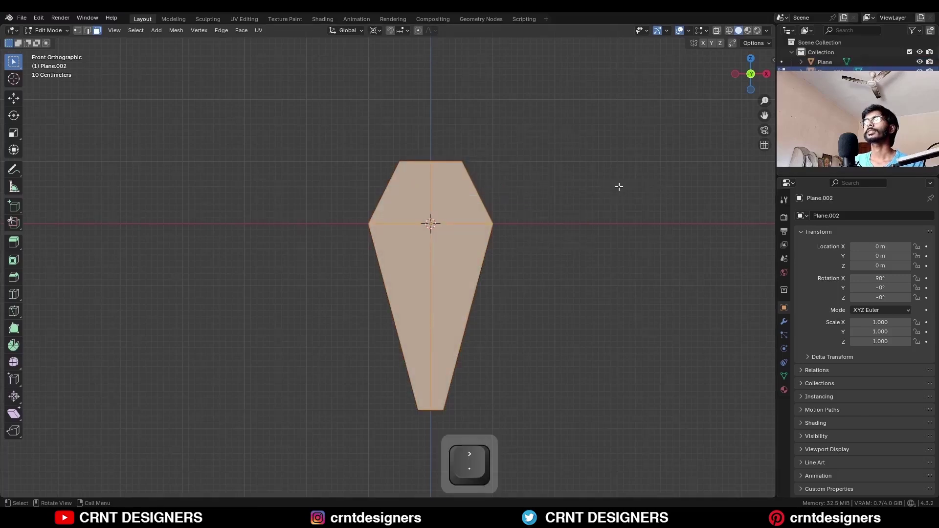
key(s)
key(ctrl)
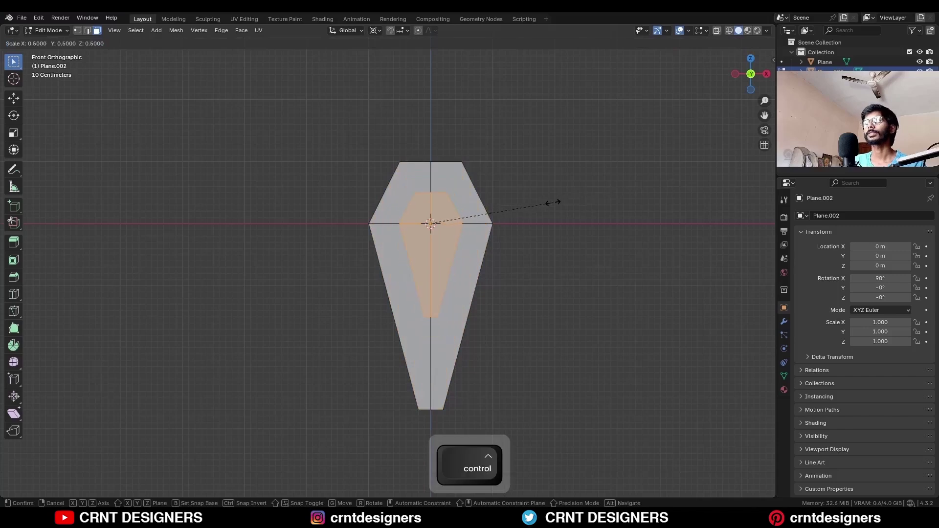
click(542, 206)
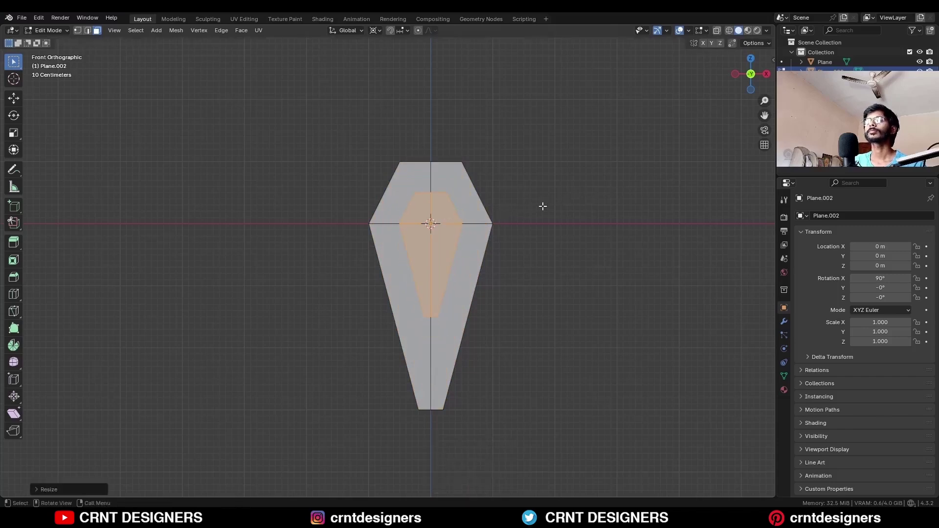
Duplicate the half-size panel object in place and scale the copy to 1.5.
key(Tab)
click(444, 233)
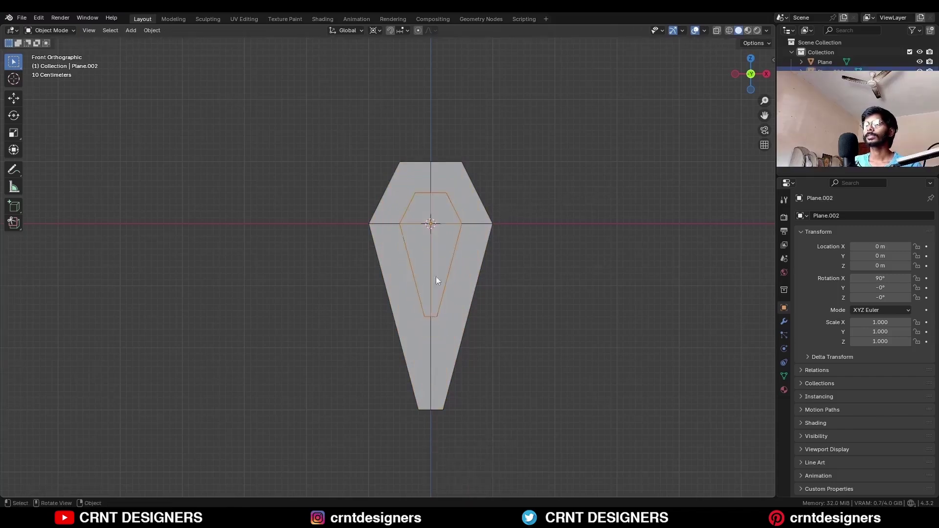
key(shift+d)
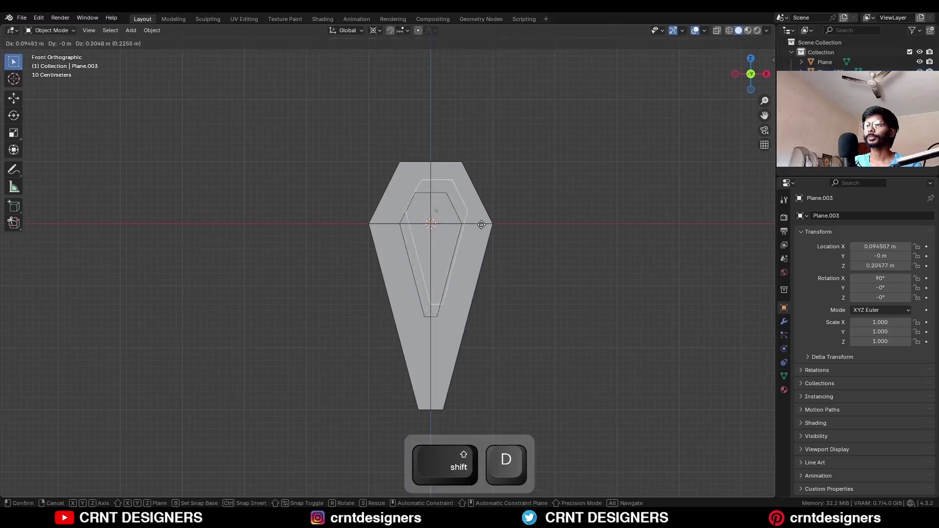
right_click(488, 228)
key(s)
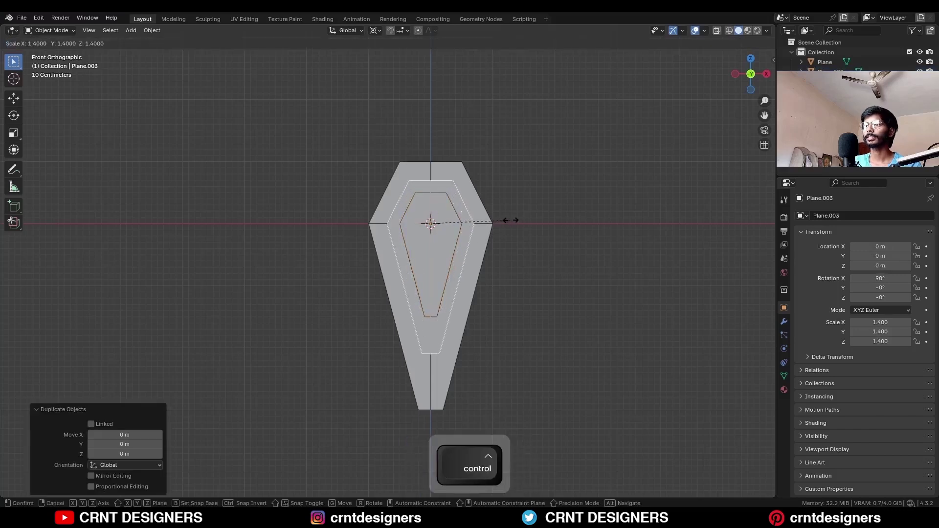
click(517, 218)
Move the medium panel 0.3 m in front of the large panel along negative Y.
click(464, 174)
click(451, 191)
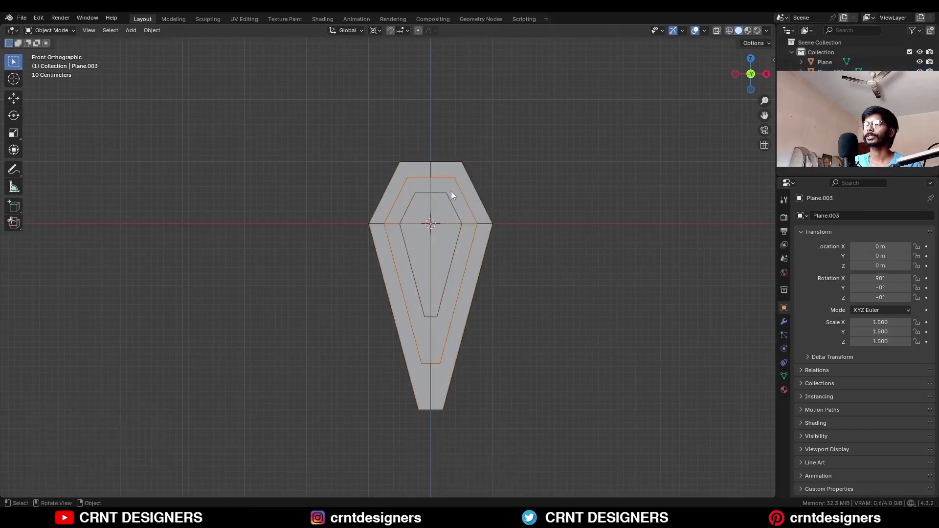
click(441, 204)
key(ctrl+shift+z)
key(ctrl+shift+z)
click(766, 74)
key(shift+space)
key(g)
drag(405, 225, 391, 226)
Duplicate the forward medium panel in place and extrude the copy about 0.93 m back through the large panel.
mouse_move(426, 222)
middle_down()
mouse_move(404, 245)
mouse_move(426, 237)
middle_up()
key(shift+d)
right_click(425, 210)
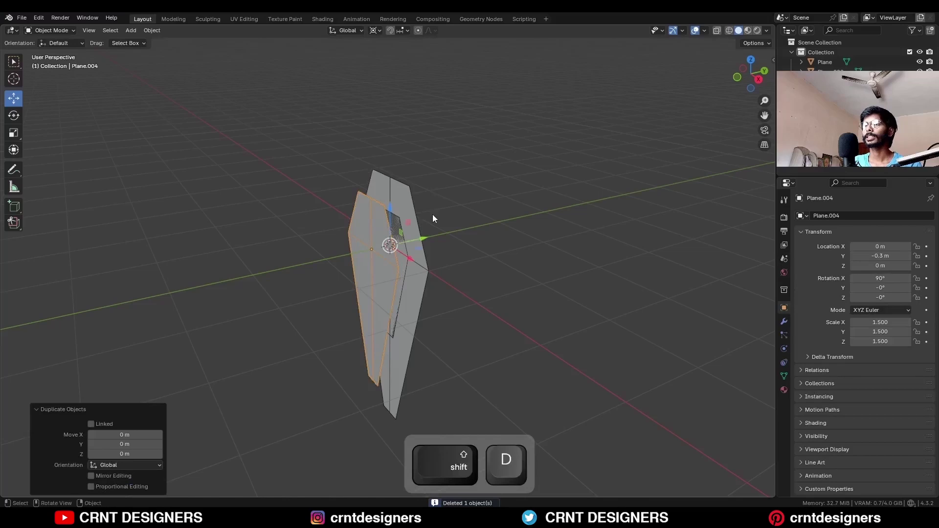
key(Tab)
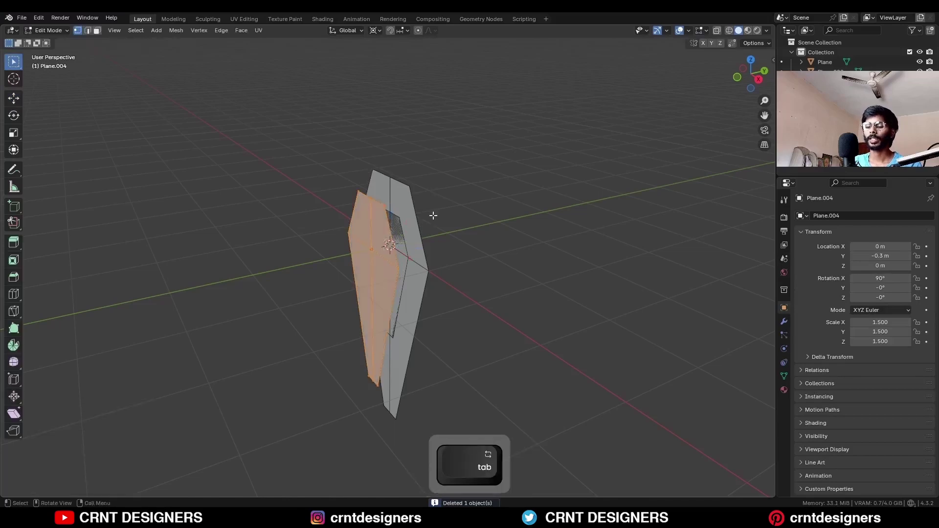
key(e)
click(487, 204)
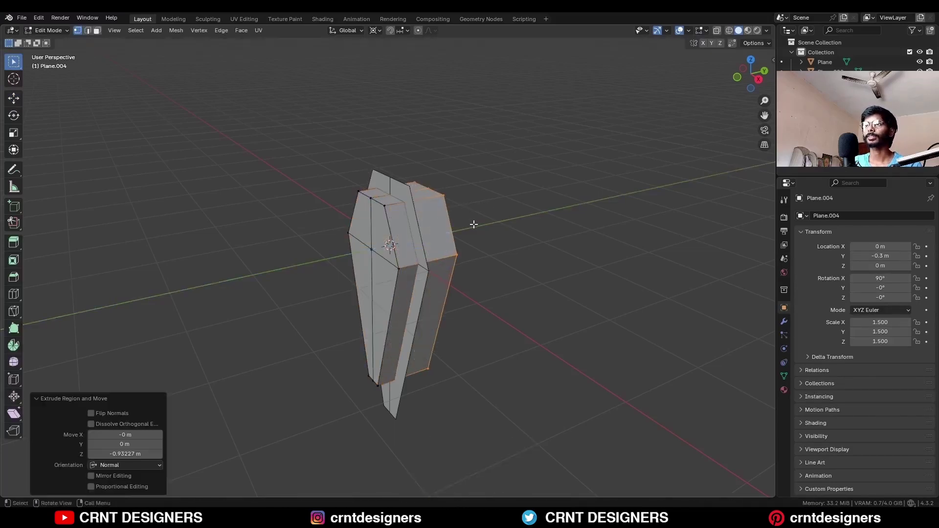
middle_drag(473, 224, 412, 234)
key(Tab)
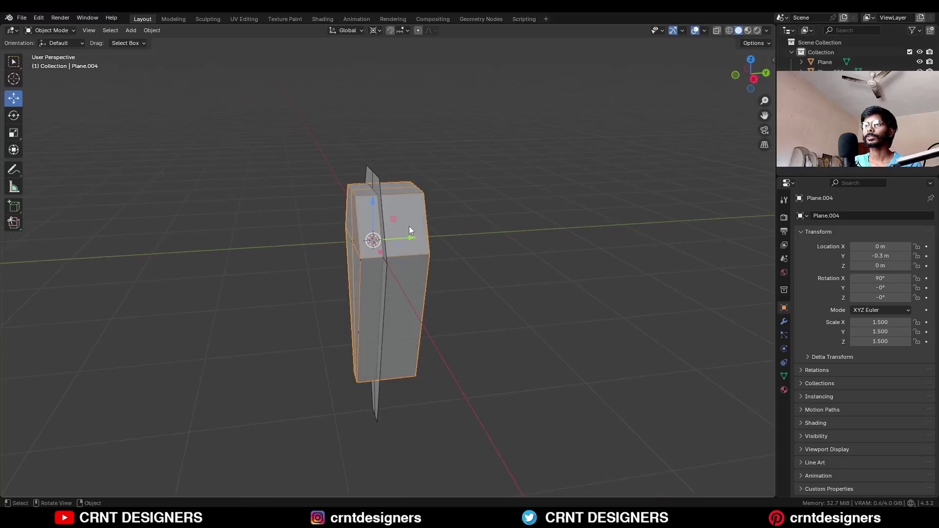
Cut the extruded block out of the large panel with a Brush Boolean Difference.
shift+click(379, 178)
middle_drag(412, 191, 428, 192)
key(n)
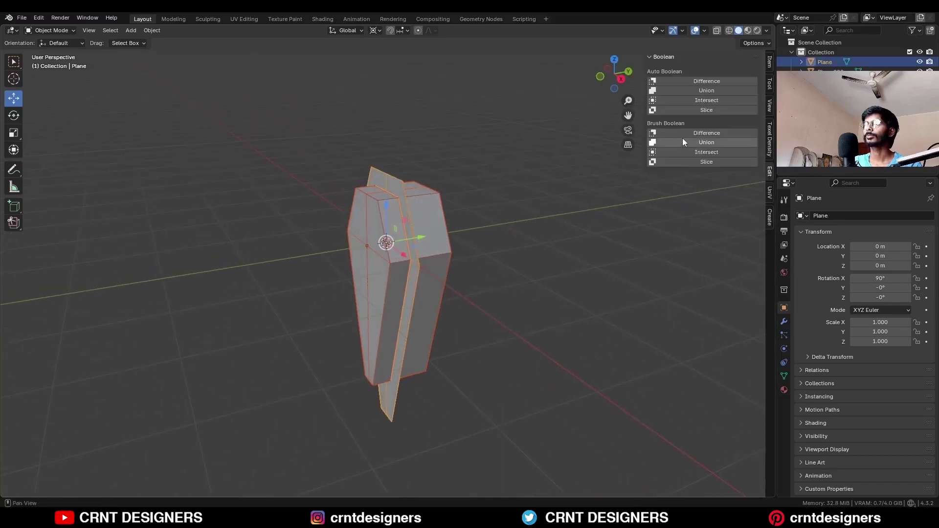
click(685, 132)
mouse_move(535, 175)
middle_down()
mouse_move(478, 222)
mouse_move(420, 225)
mouse_move(431, 242)
mouse_move(451, 223)
middle_up()
click(398, 230)
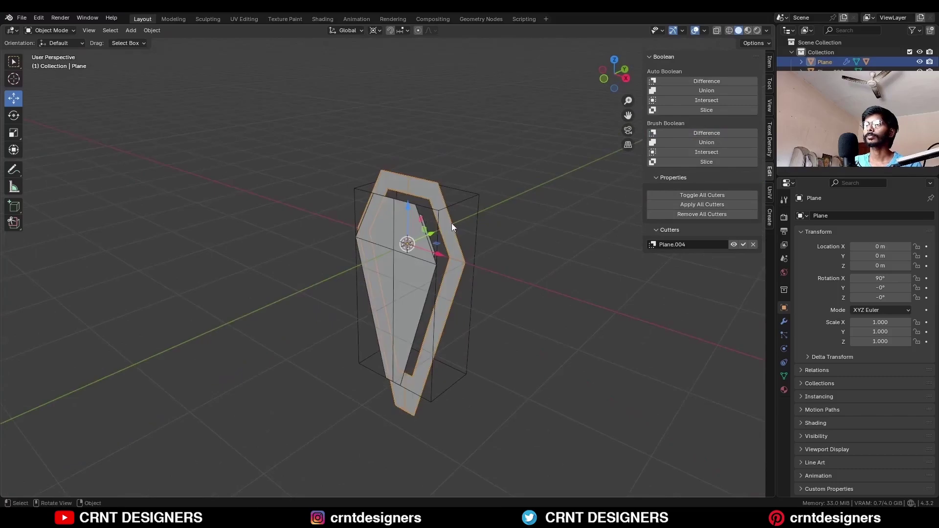
Apply the large panel's Boolean modifier and delete the cutter block.
click(783, 322)
click(905, 254)
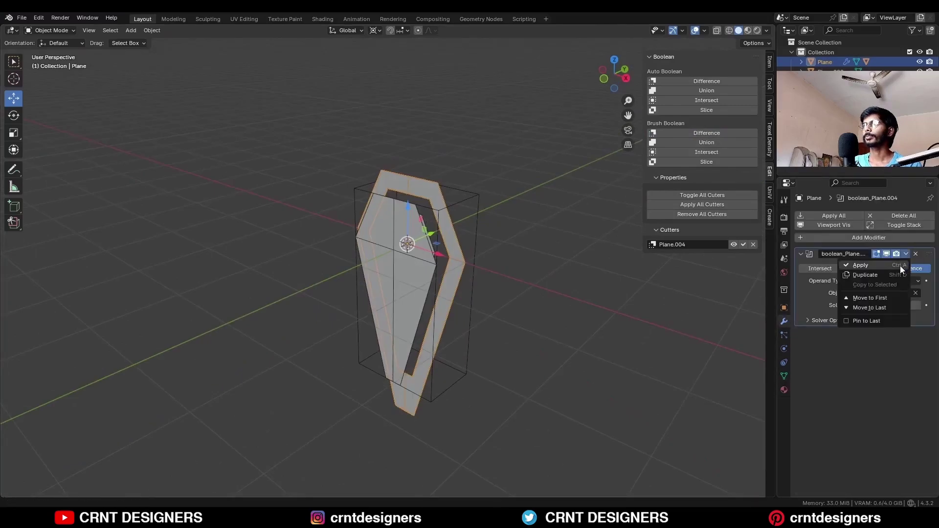
click(880, 266)
click(475, 204)
key(x)
click(476, 204)
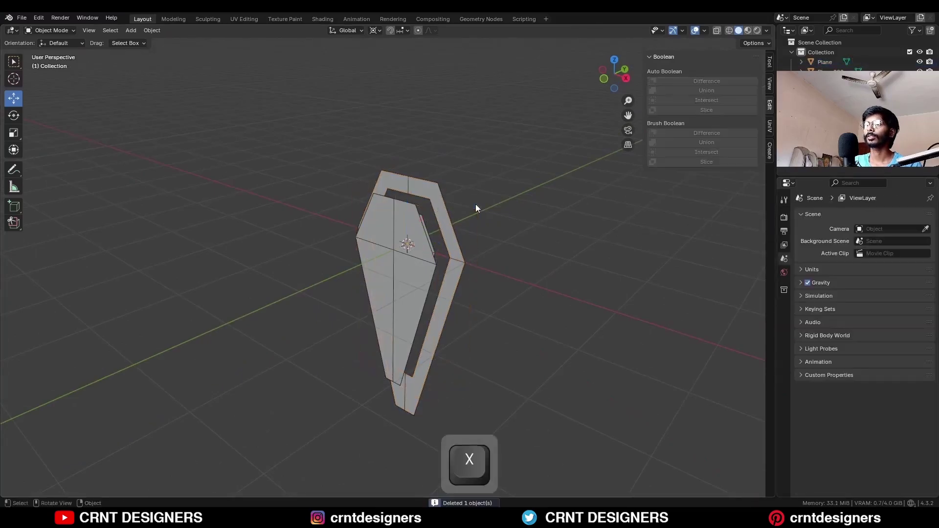
Scale down the forward medium panel slightly and join it to the large outer frame.
middle_drag(475, 203, 399, 257)
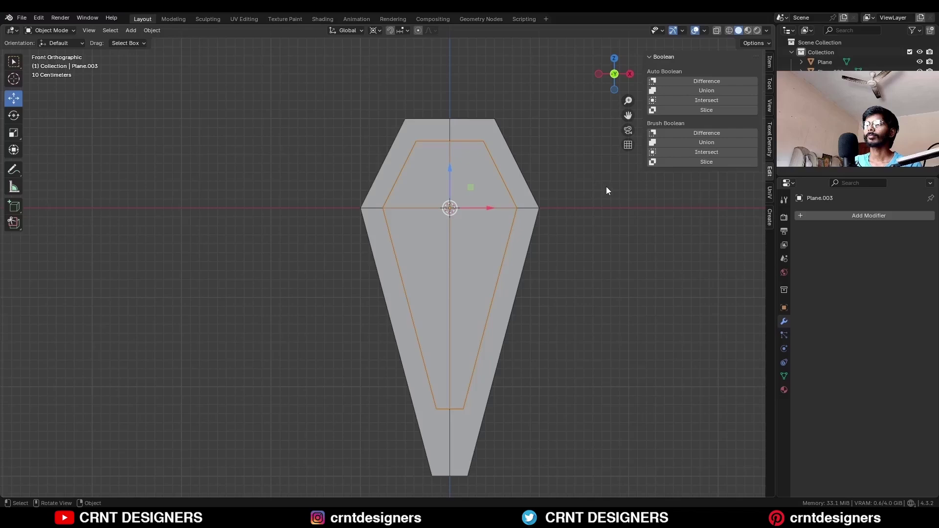
key(s)
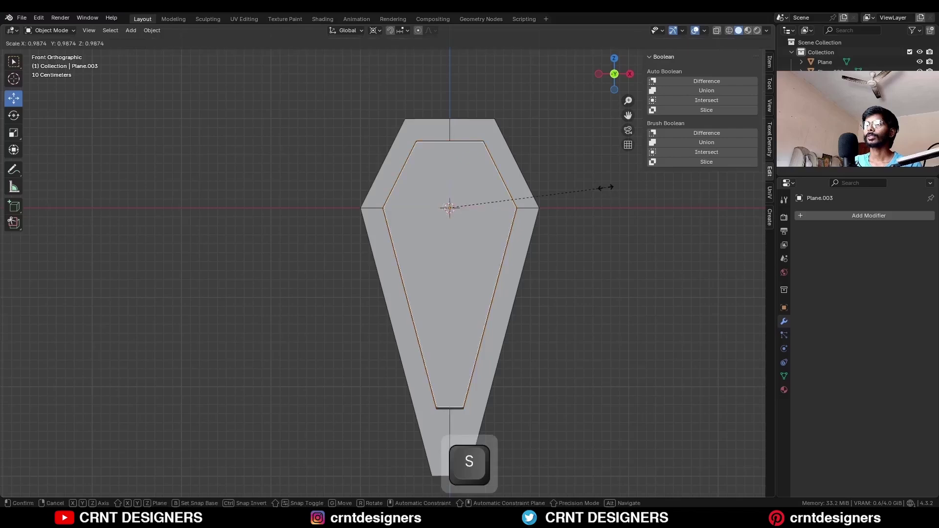
click(574, 193)
middle_drag(574, 194, 413, 238)
shift+click(428, 180)
right_click(548, 167)
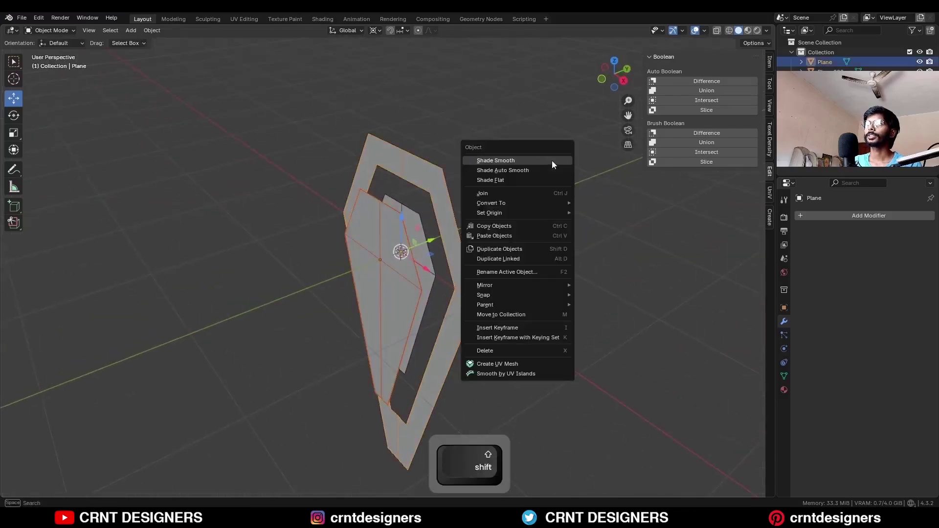
click(538, 197)
Fill the gap between the frame's cut-out edges and the forward panel's outline with faces all around.
key(Tab)
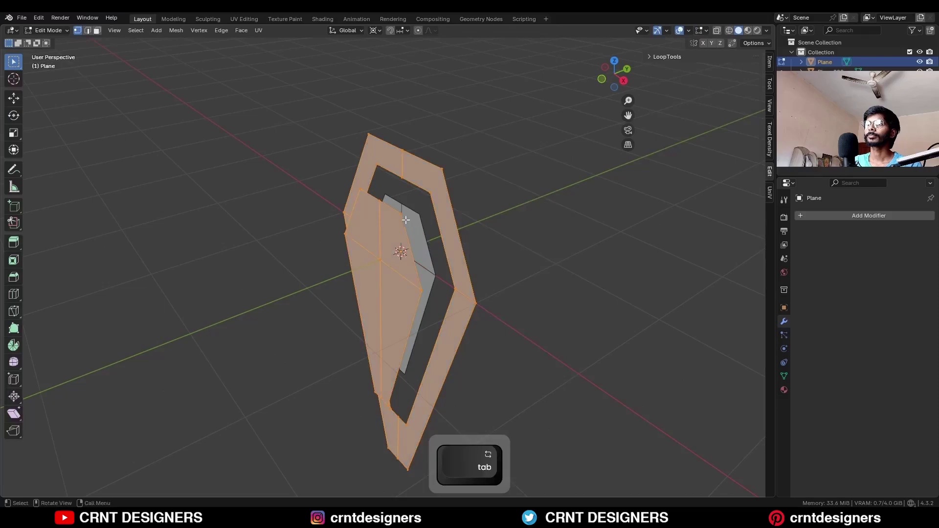
key(2)
click(417, 190)
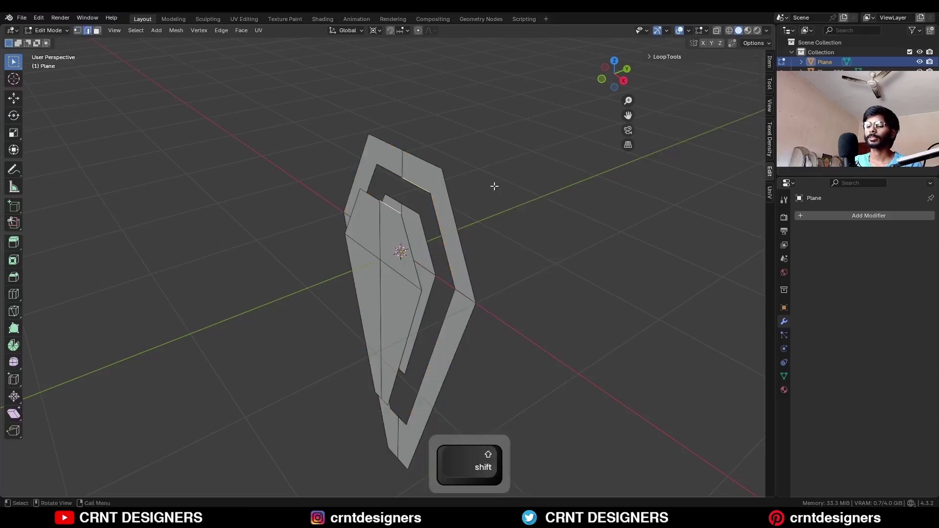
key(f)
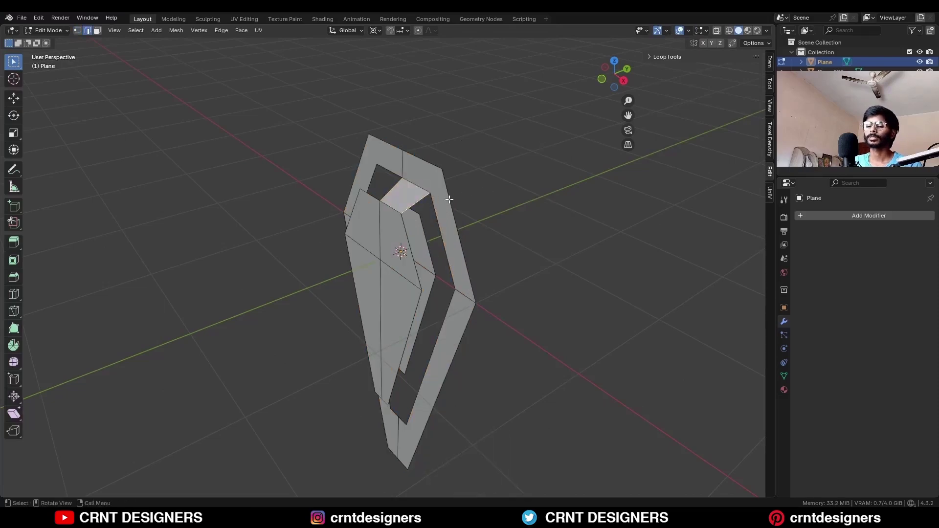
key(f)
key(f)
middle_drag(485, 235, 429, 233)
key(Tab)
Move the small panel about 1 m in front of the joined panel along negative Y.
click(323, 239)
shift+middle_drag(342, 243, 446, 263)
click(617, 82)
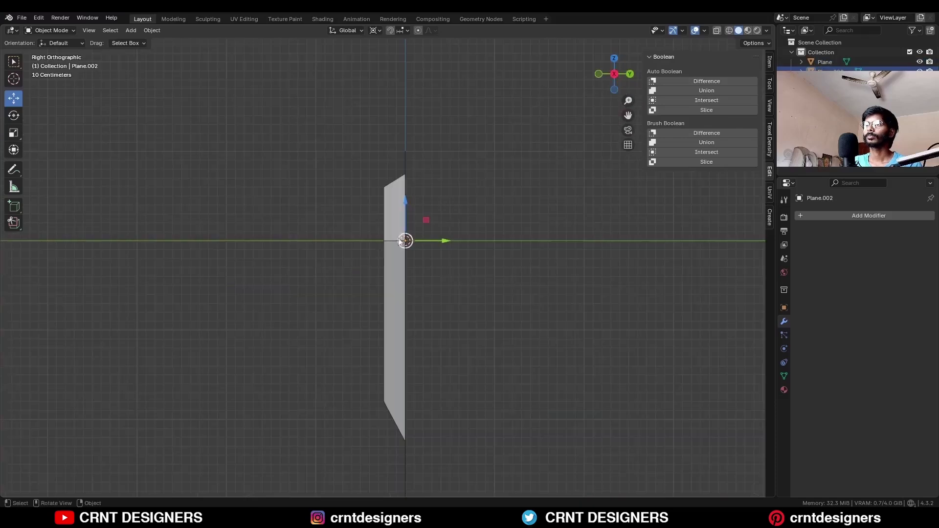
ctrl+drag(444, 241, 353, 257)
click(353, 257)
middle_drag(356, 257, 397, 285)
Isolate the joined panel in Local View, seen from the front.
click(464, 237)
middle_drag(466, 236, 505, 216)
key(slash)
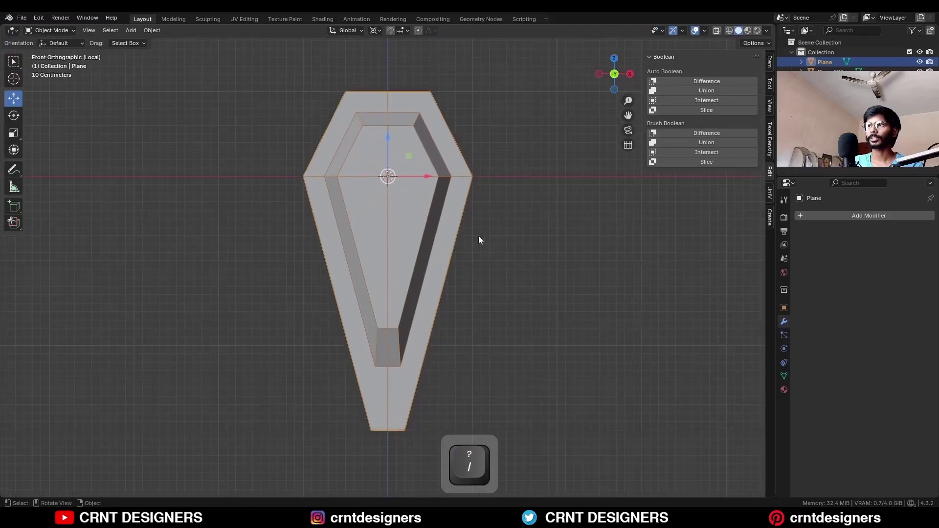
shift+middle_drag(466, 248, 480, 311)
Connect the upper inner and outer corner vertices of the frame's front face on the positive X side.
key(Tab)
shift+middle_drag(468, 231, 457, 308)
scroll(457, 261, up, 3)
key(1)
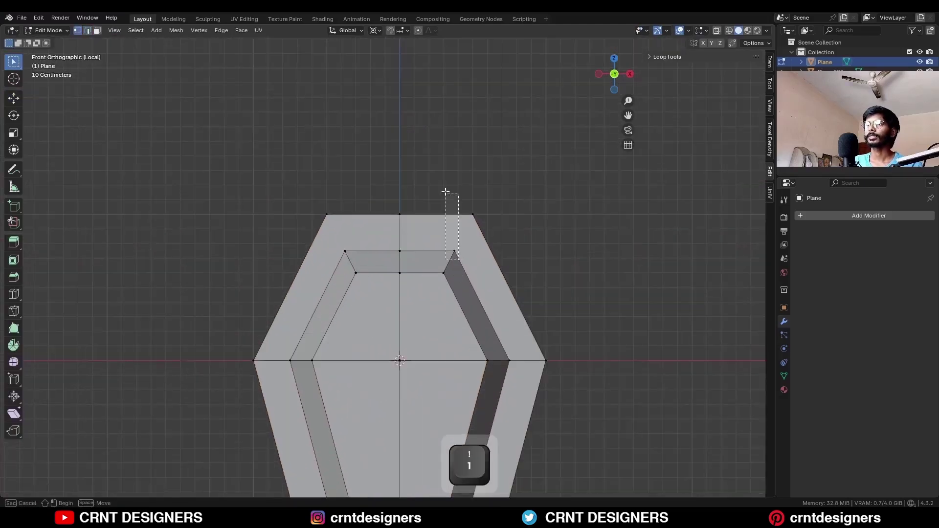
drag(446, 191, 442, 178)
shift+drag(452, 188, 493, 225)
key(j)
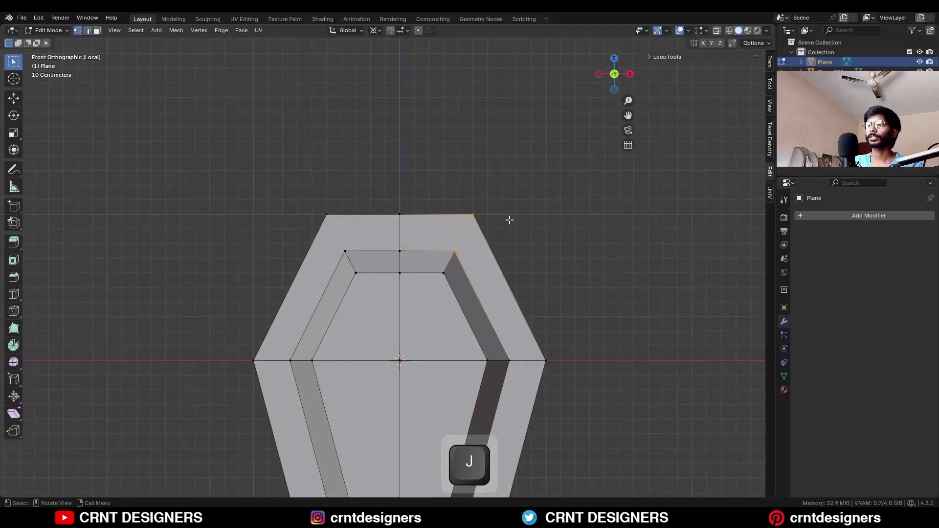
click(510, 219)
Connect the lower inner and outer corner vertices of the frame's front face on the positive X side.
scroll(512, 254, down, 3)
shift+middle_drag(478, 344, 469, 190)
scroll(469, 190, up, 1)
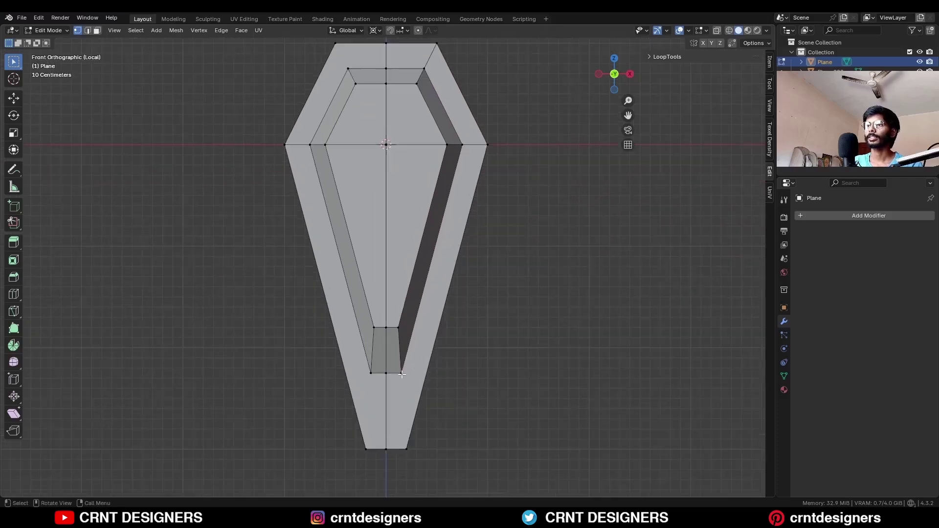
click(402, 374)
shift+click(406, 460)
key(k)
key(Escape)
key(j)
scroll(516, 273, down, 2)
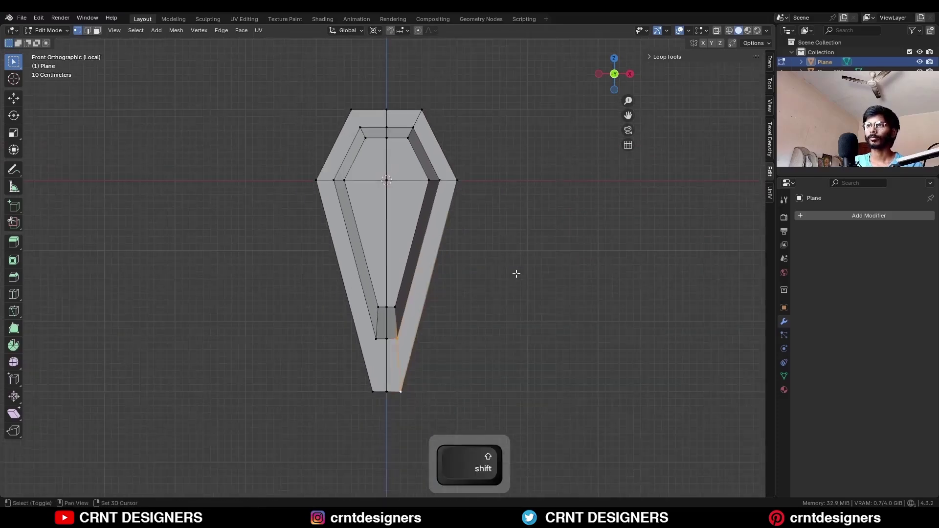
Apply the joined panel's transforms and symmetrize its whole mesh across X.
shift+middle_drag(515, 272, 514, 320)
key(Tab)
key(ctrl+a)
click(442, 200)
key(Tab)
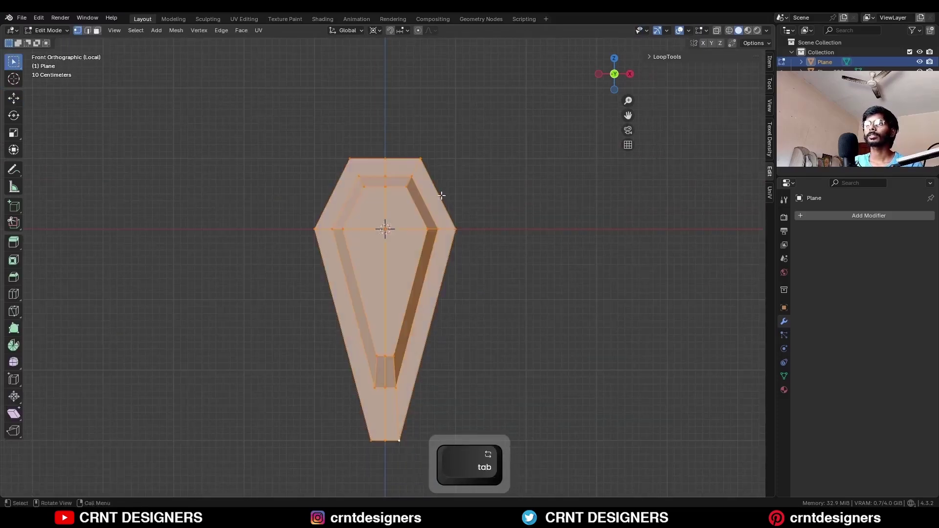
key(a)
click(183, 30)
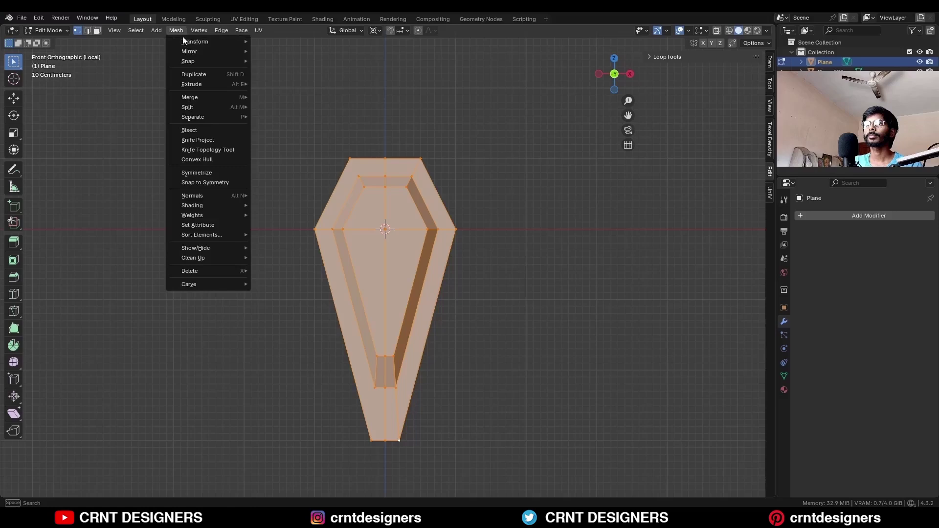
click(213, 171)
Inspect the face loops of the symmetrized panel from an angled view.
key(Tab)
middle_drag(526, 239, 415, 266)
key(Tab)
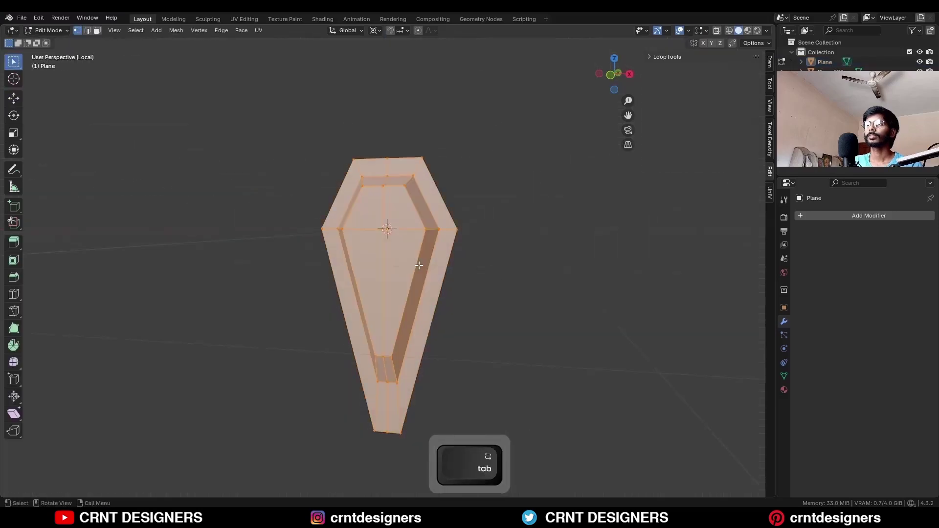
key(3)
alt+click(416, 265)
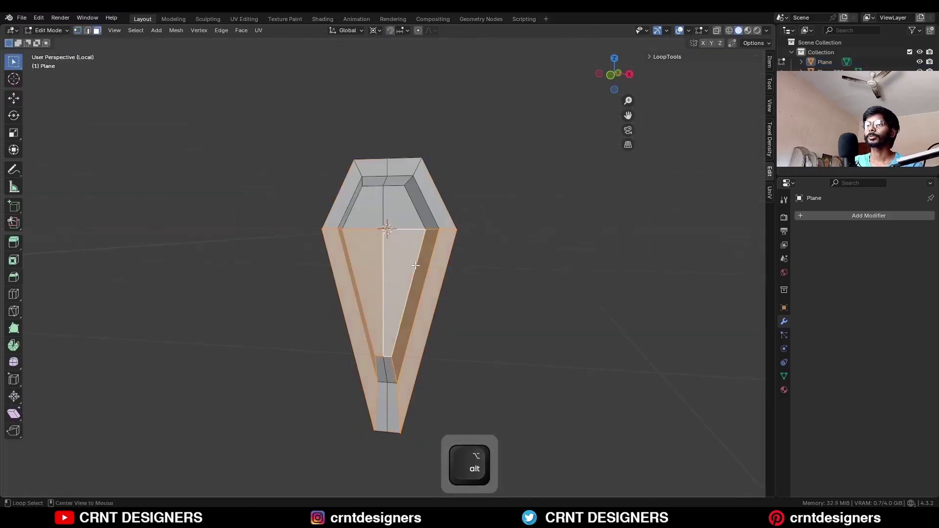
alt+click(409, 216)
key(Tab)
middle_drag(511, 180, 384, 205)
Leave Local View and extrude the joined panel's whole surface with a -0.05 m offset and Offset Even enabled.
key(KP_Divide)
key(Tab)
key(a)
drag(13, 242, 62, 289)
shift+drag(321, 235, 338, 250)
middle_drag(358, 244, 401, 219)
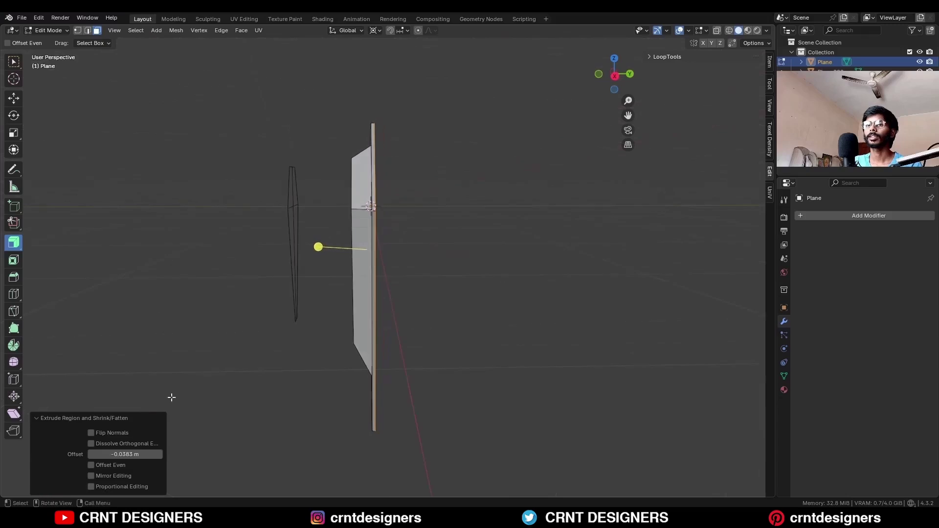
click(91, 465)
double_click(134, 453)
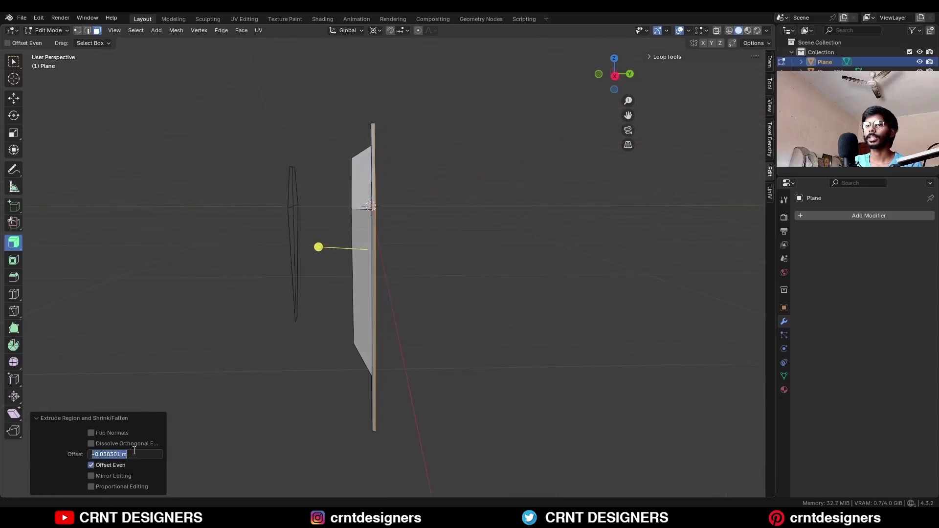
text(05)
key(Return)
click(614, 75)
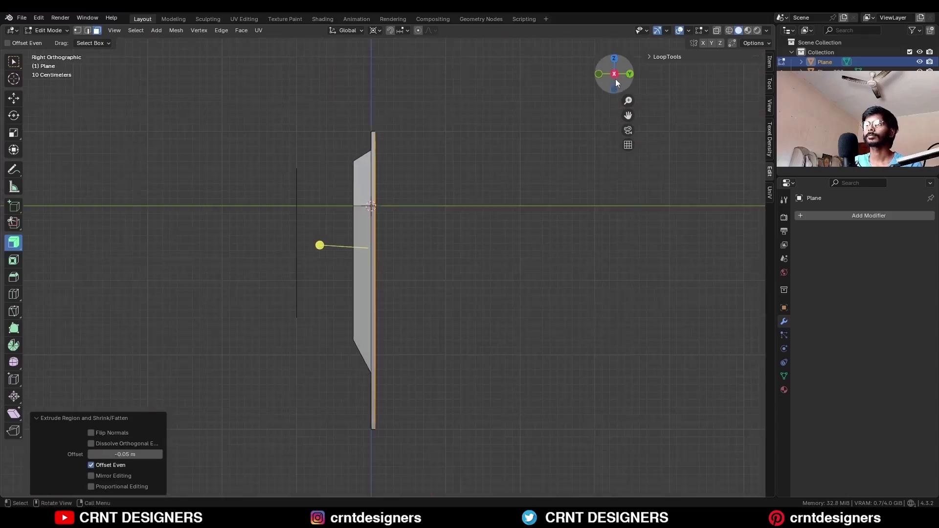
key(alt+z)
key(alt+z)
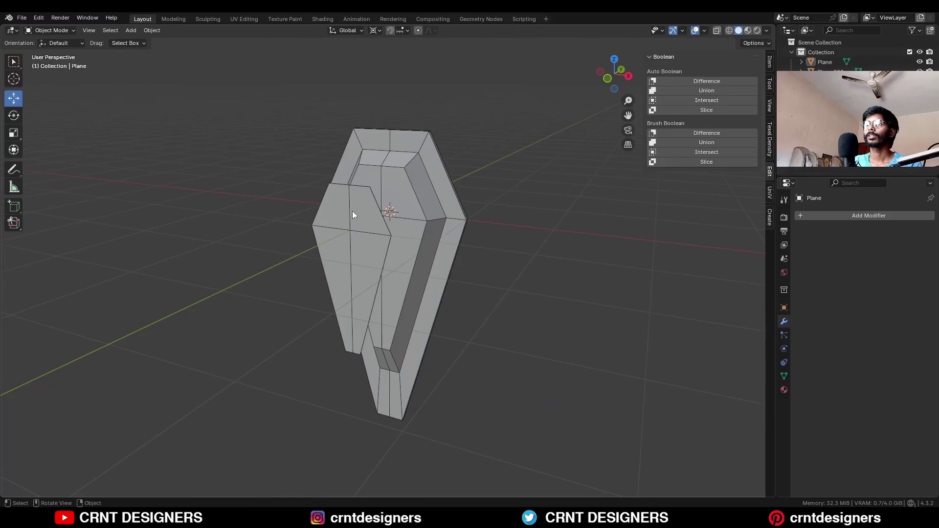
Bevel the small panel's vertical centre edges with a 0.05 m width and 2 segments.
click(353, 212)
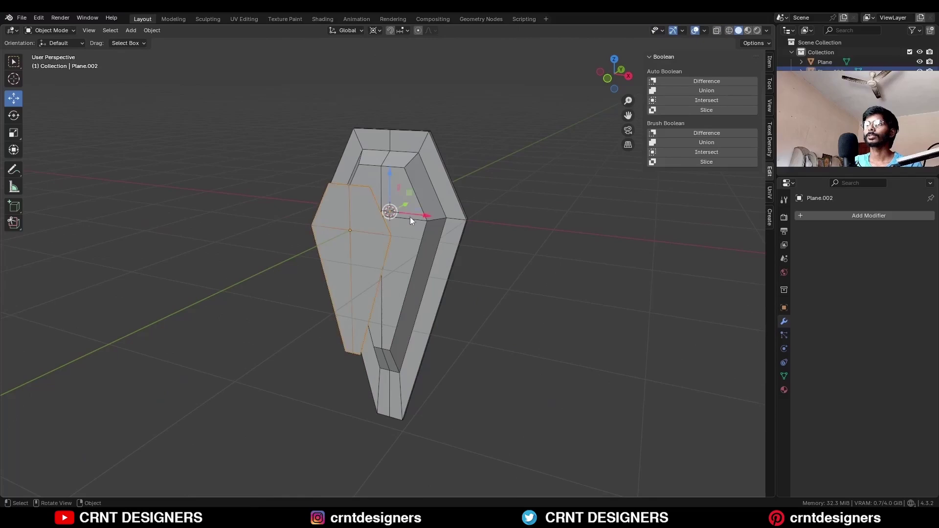
middle_drag(409, 216, 389, 218)
key(Tab)
click(603, 78)
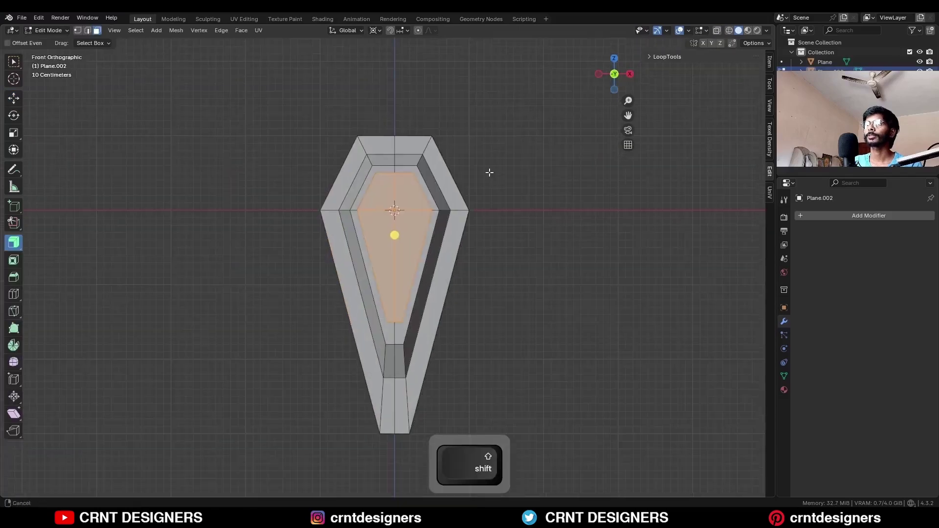
shift+middle_drag(488, 172, 502, 220)
scroll(502, 220, up, 2)
key(2)
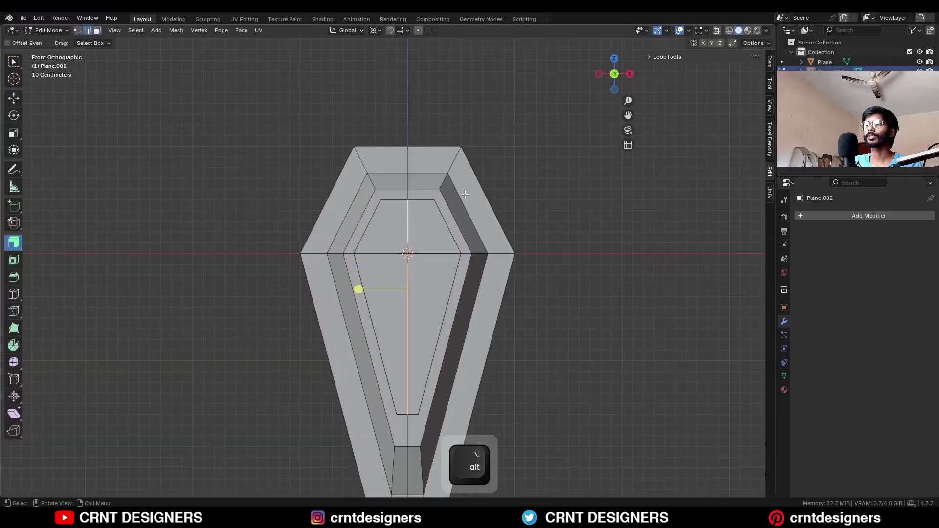
key(ctrl+b)
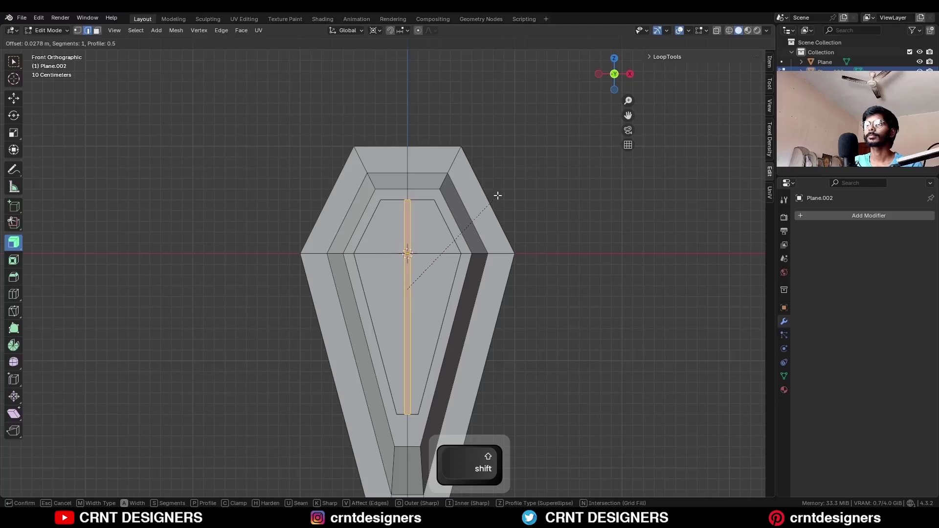
click(511, 197)
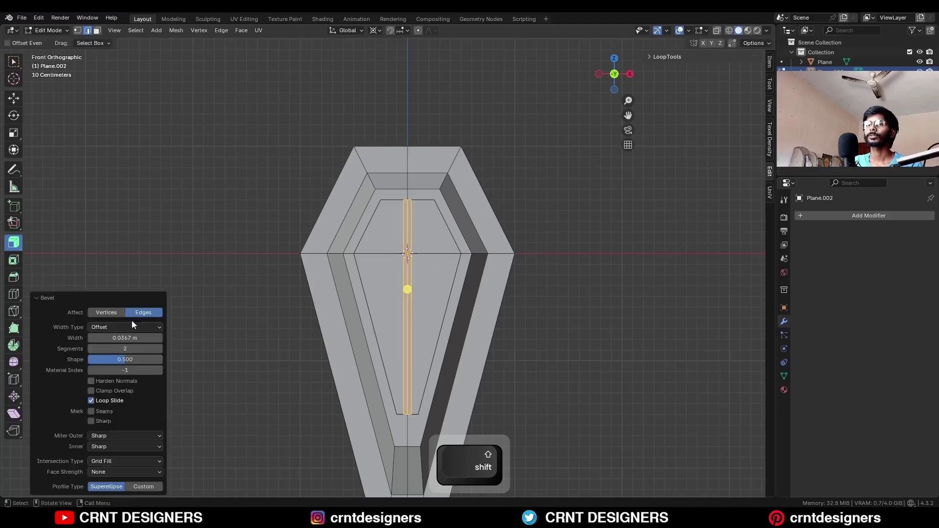
click(128, 338)
drag(129, 338, 102, 330)
text(5)
click(76, 338)
Extrude the top edges of the small panel's centre strip about 0.9 m up along Z, past the frame's top.
scroll(560, 146, up, 2)
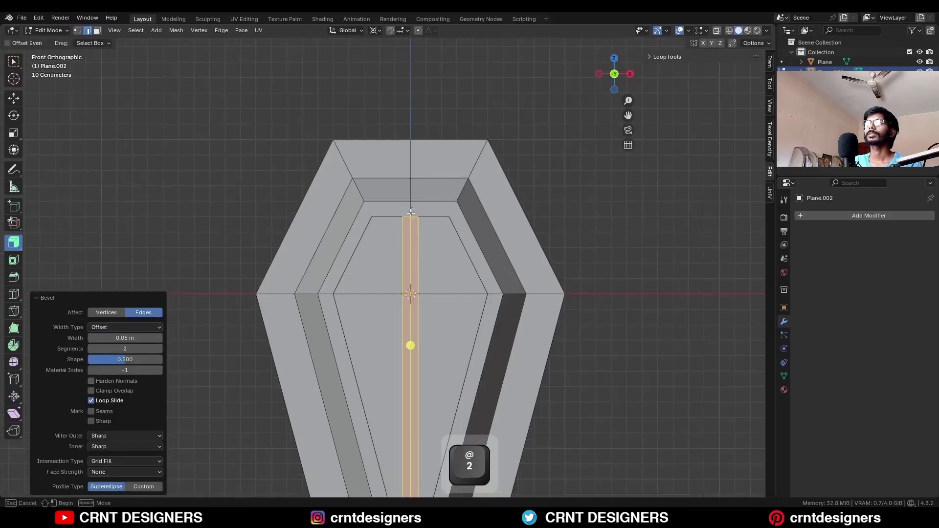
key(ctrl+z)
key(e)
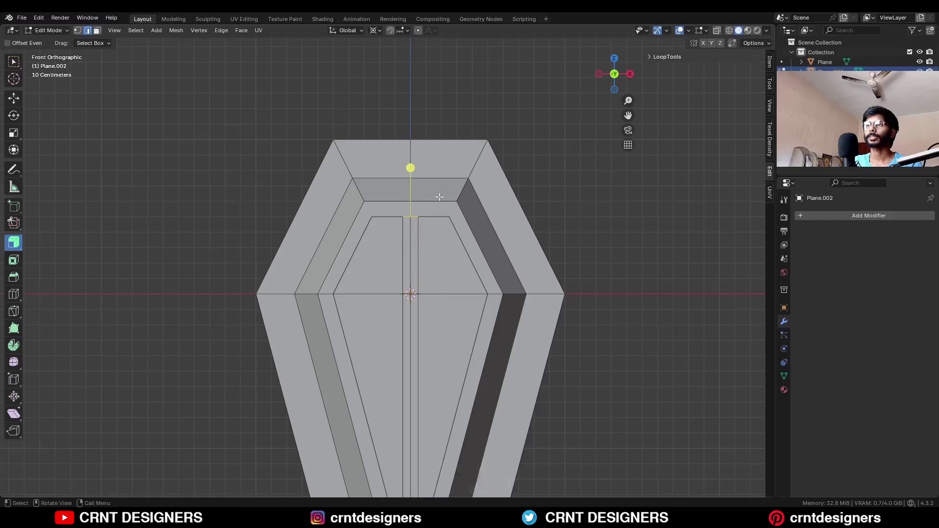
key(z)
ctrl+click(444, 111)
scroll(444, 111, down, 4)
key(ctrl+z)
key(ctrl+z)
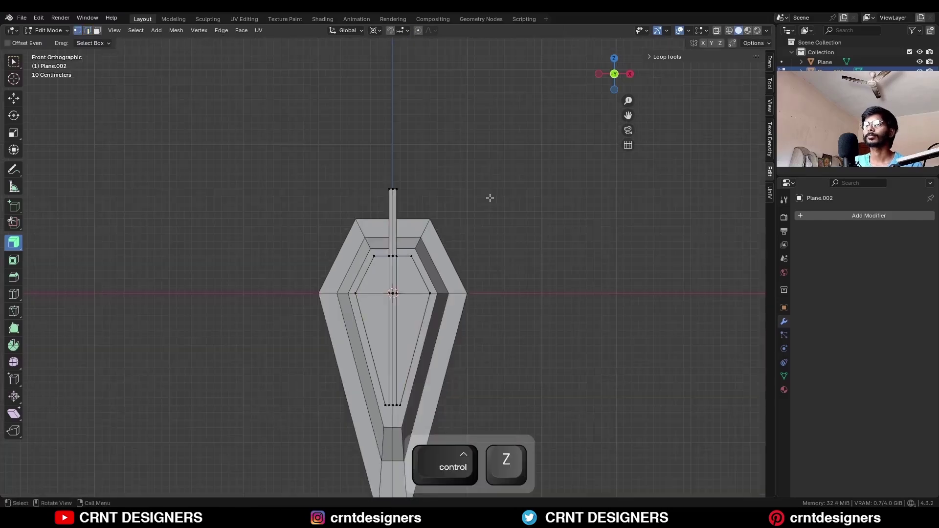
Extrude the whole small panel and its strip about 1.8 m back through the thick panel.
middle_drag(491, 197, 341, 263)
key(Tab)
key(a)
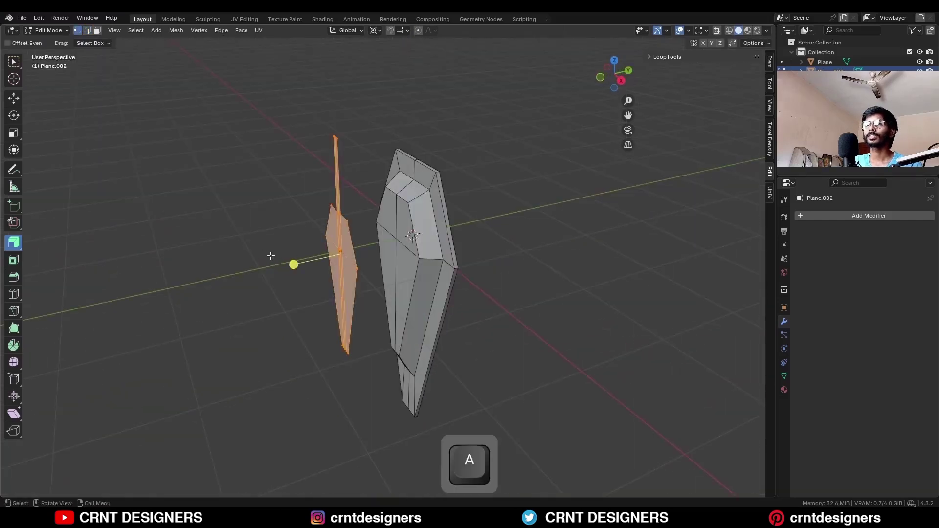
drag(294, 264, 196, 281)
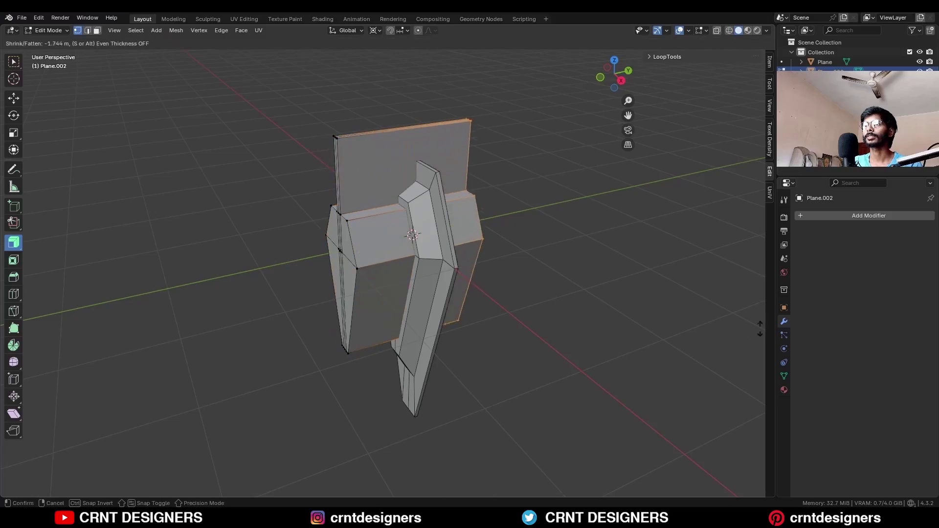
key(Tab)
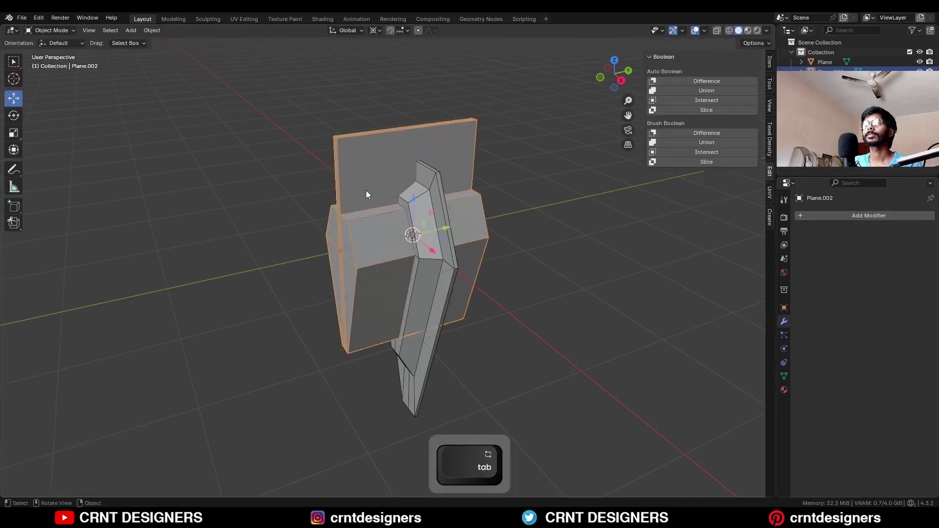
Cut the extruded small panel and strip out of the thick panel with a Brush Boolean Difference.
shift+click(419, 190)
click(675, 134)
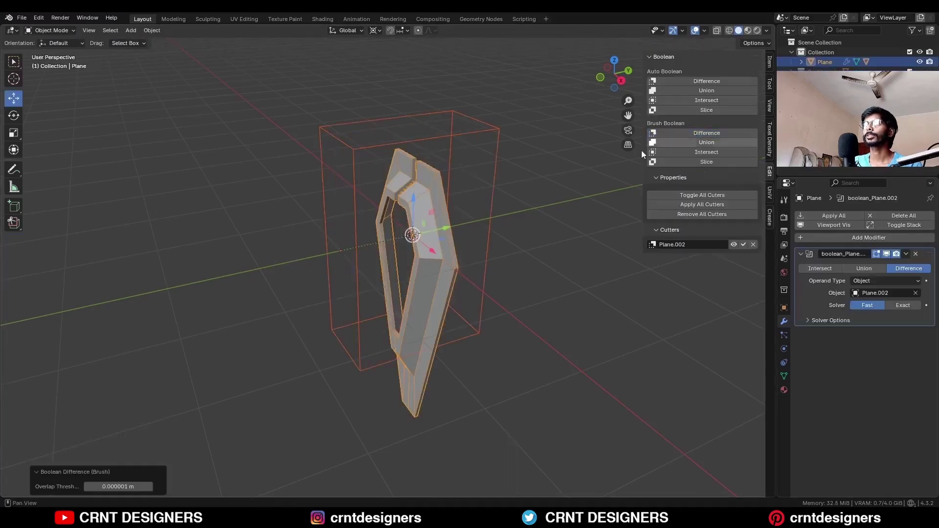
mouse_move(527, 183)
middle_down()
mouse_move(529, 210)
mouse_move(550, 205)
mouse_move(410, 210)
mouse_move(531, 208)
mouse_move(492, 244)
middle_up()
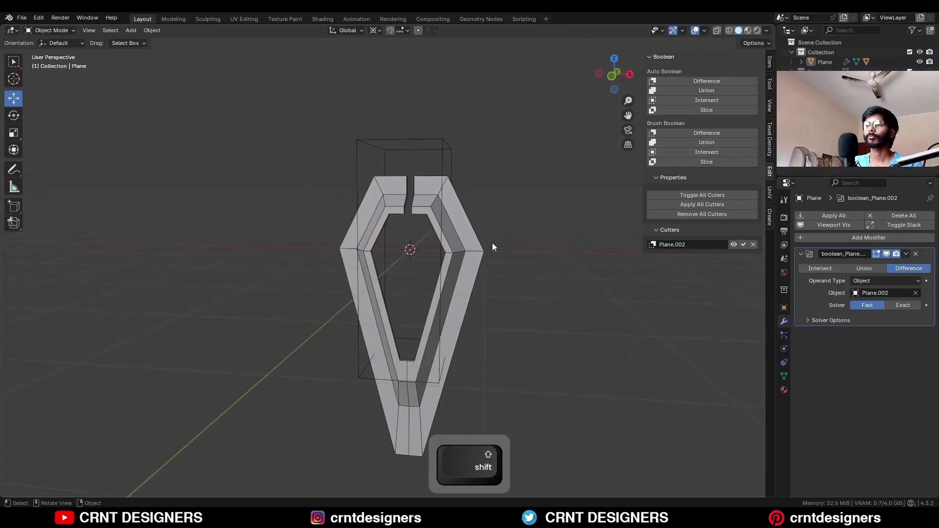
Apply the Boolean modifier on the frame and delete the leftover cutter object.
click(467, 231)
click(905, 254)
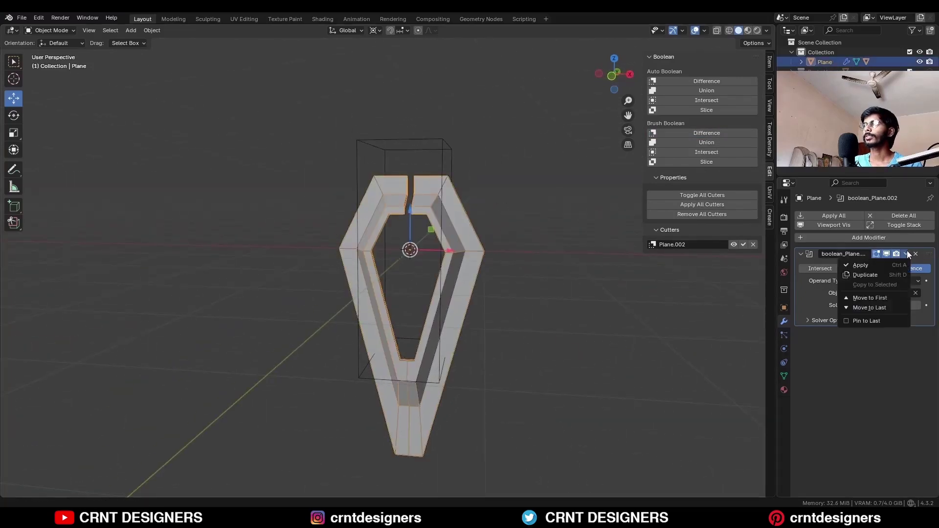
click(898, 267)
click(438, 143)
key(x)
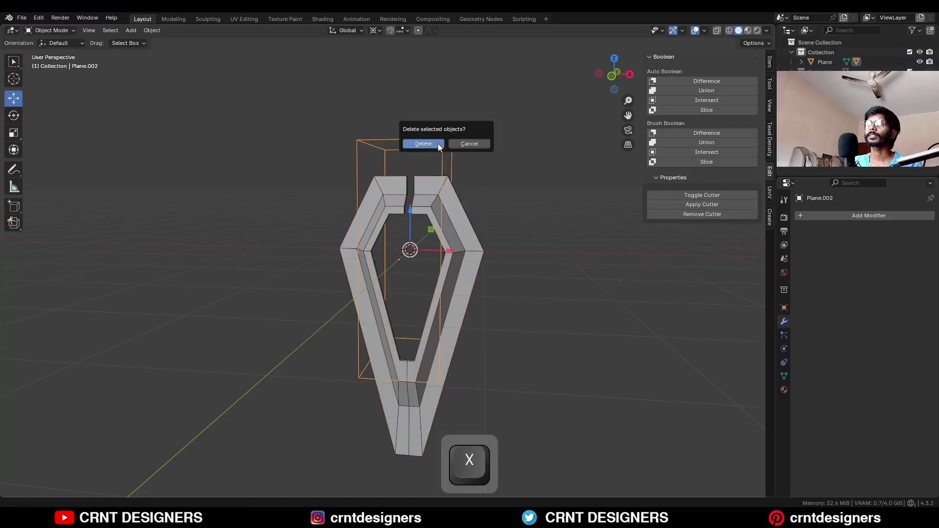
click(438, 143)
Symmetrize the frame's whole mesh from +X to -X.
click(465, 218)
key(Tab)
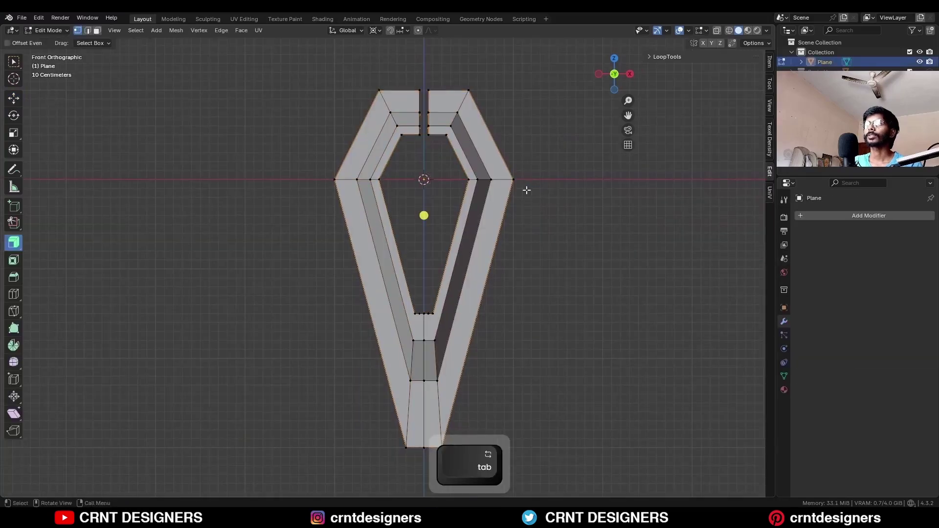
key(a)
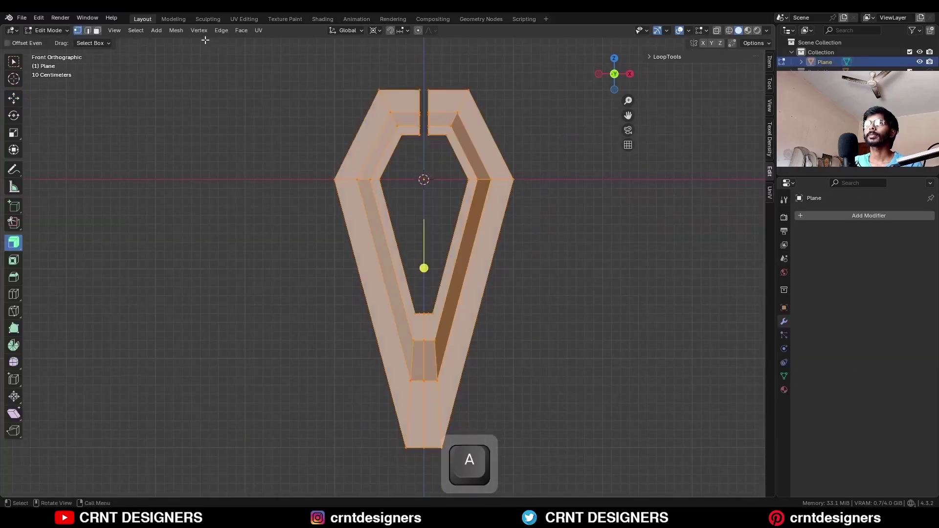
click(177, 30)
click(205, 171)
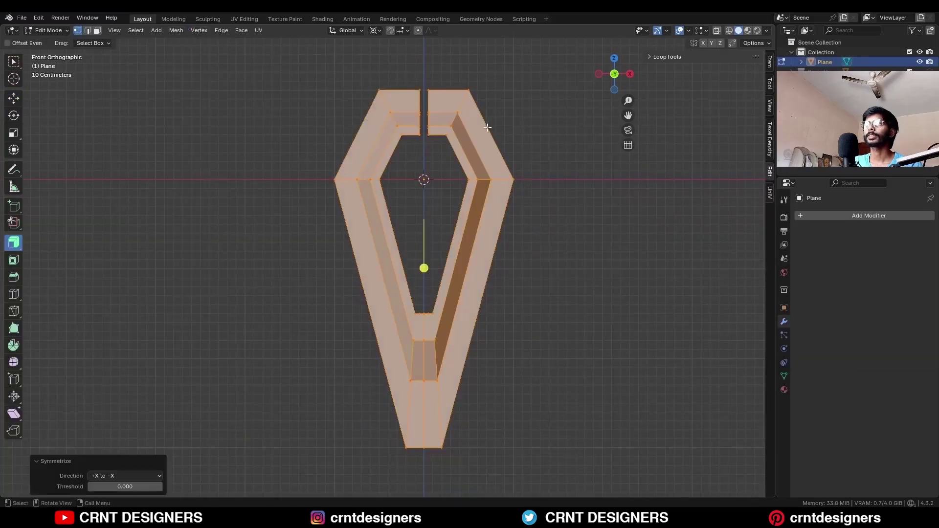
Delete all faces of the frame's -X half, keeping only the +X half.
key(3)
key(alt+z)
drag(419, 70, 303, 486)
key(x)
click(526, 170)
key(alt+z)
scroll(513, 178, down, 2)
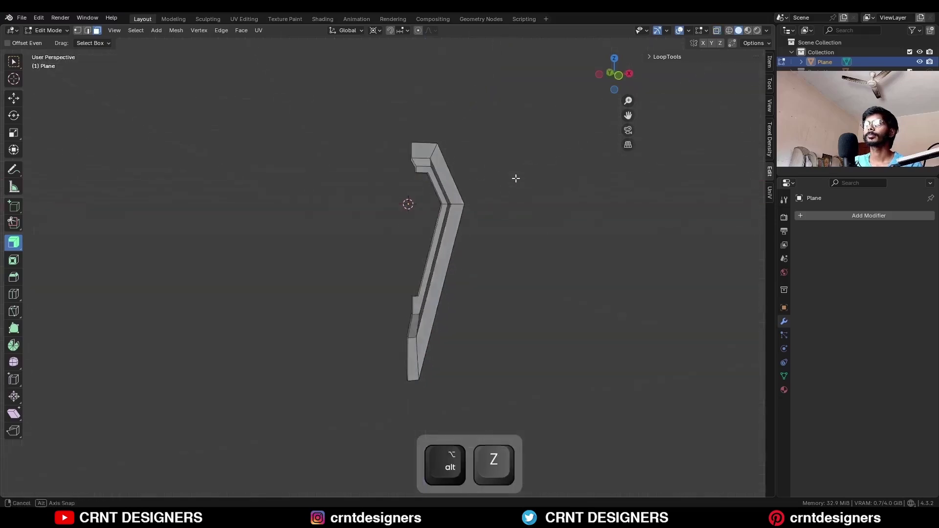
Connect the opposite vertices across the slot's cut end face with edges.
middle_drag(514, 178, 367, 272)
scroll(367, 272, up, 4)
key(1)
drag(446, 249, 405, 259)
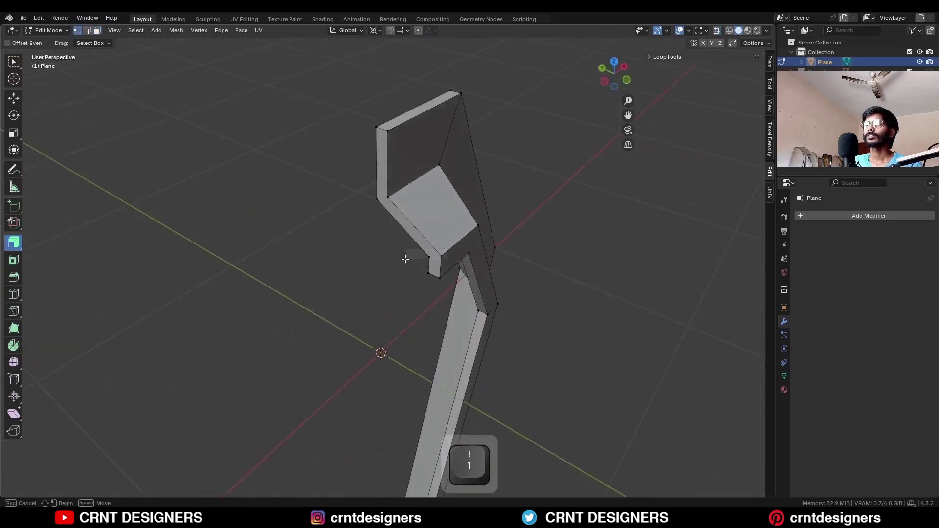
key(j)
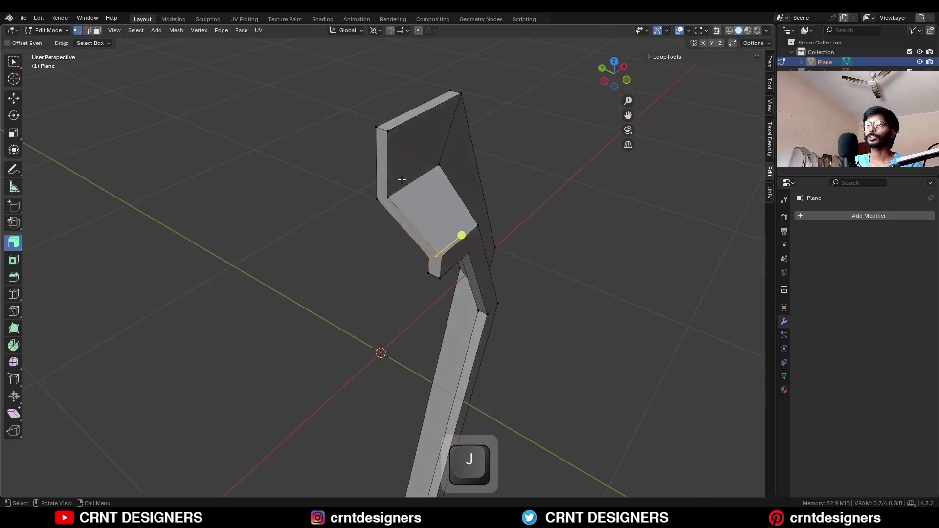
Bevel the front edge loop of the half frame's sloped inner wall with 4 segments.
middle_drag(503, 160, 383, 194)
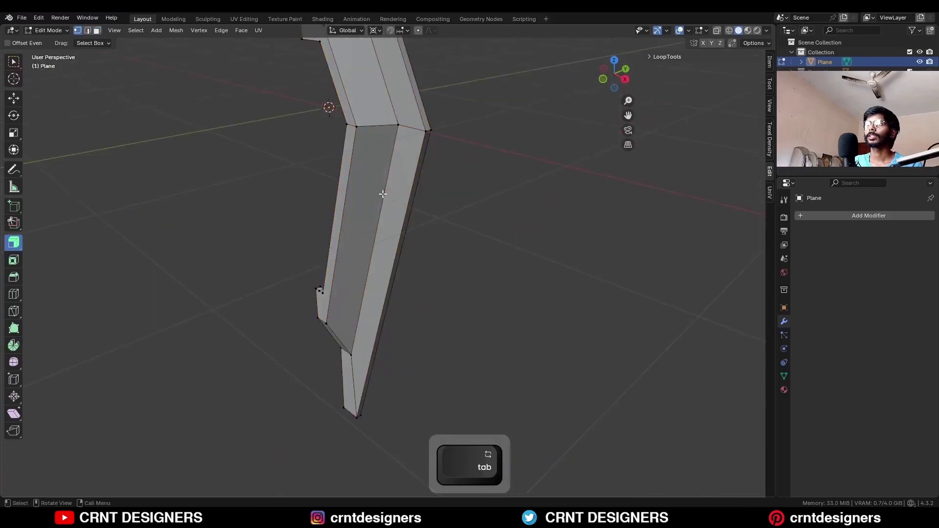
key(2)
alt+click(383, 194)
shift+middle_drag(411, 116, 437, 231)
shift+middle_drag(438, 230, 488, 229)
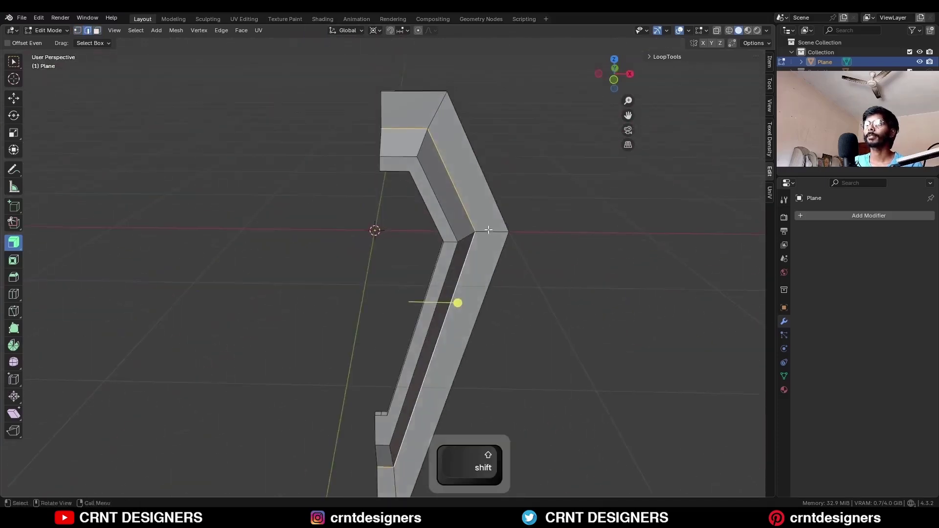
key(ctrl+b)
scroll(549, 218, up, 3)
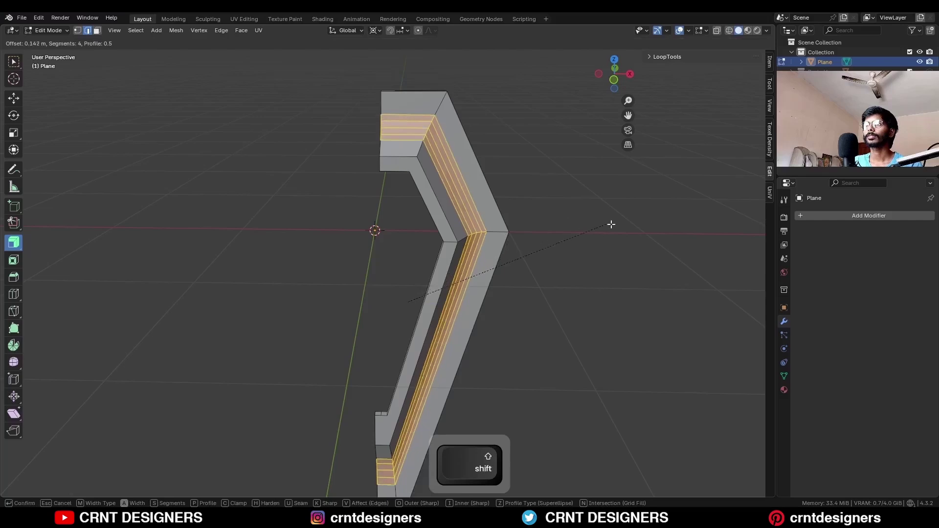
click(660, 227)
middle_drag(661, 227, 519, 203)
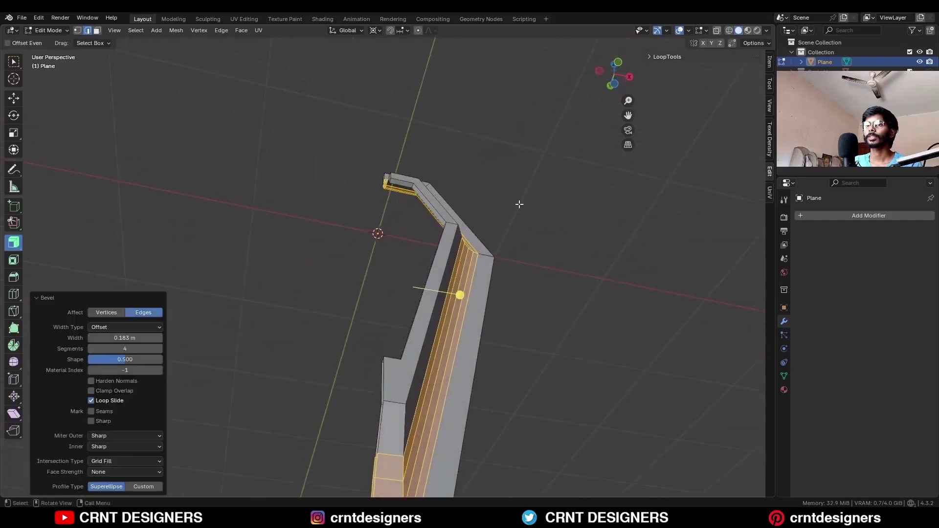
text(2)
click(70, 348)
Add a level 2 subdivision to the half frame and turn off its display in Edit Mode.
middle_drag(394, 206, 459, 264)
key(Tab)
key(ctrl+2)
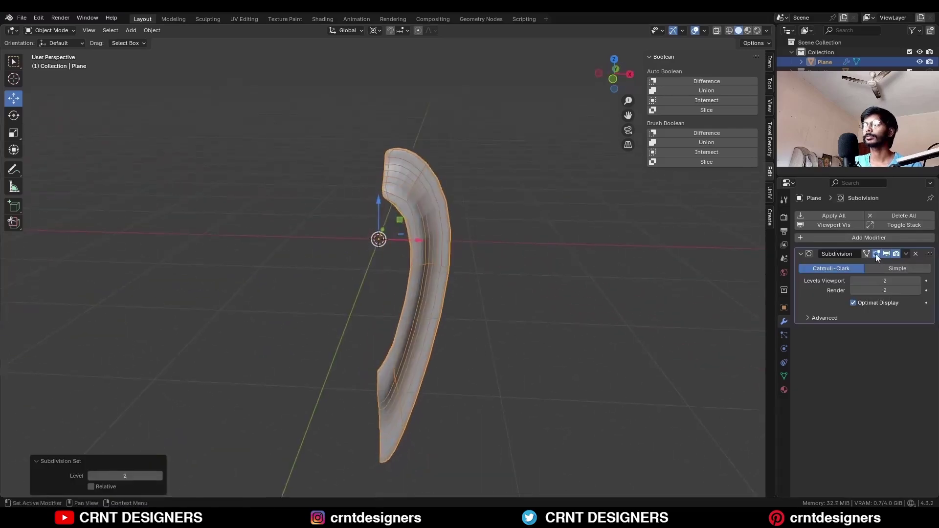
click(876, 256)
Connect the inner corner vertices at the elbow and lower end, and dissolve the extra vertices on the opening's lower edge.
key(Tab)
scroll(398, 117, up, 3)
key(1)
click(410, 264)
shift+middle_drag(433, 336, 379, 122)
shift+click(418, 133)
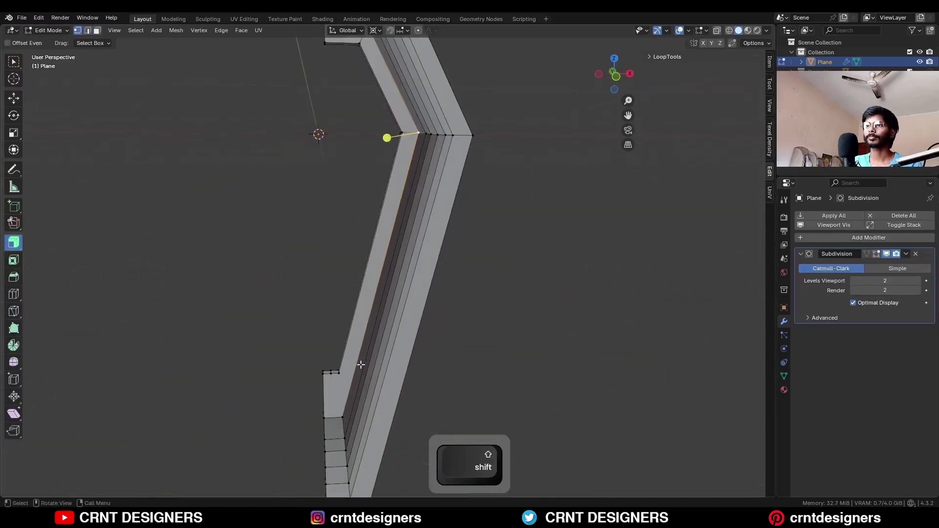
shift+middle_drag(360, 364, 532, 293)
key(ctrl+x)
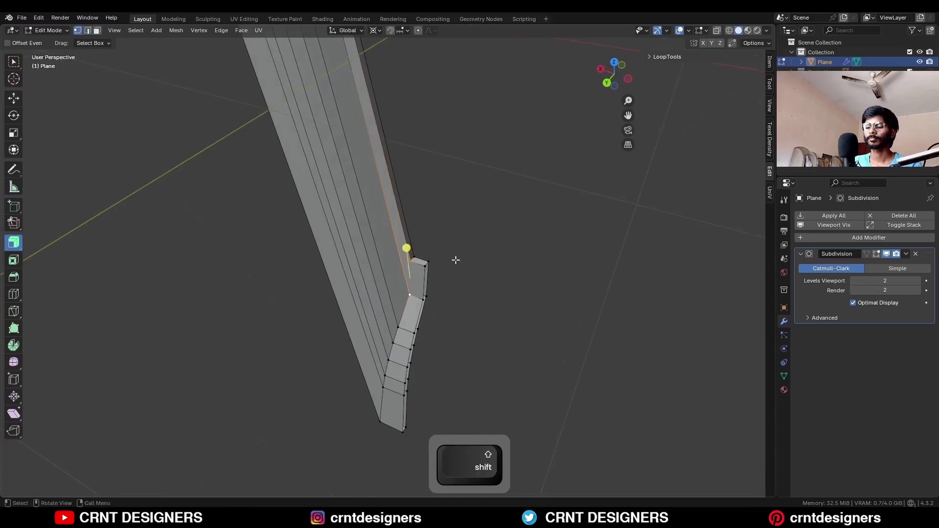
middle_drag(455, 260, 499, 306)
Bevel the edge loops running across the frame at its top, middle and lower corners with 2 segments and shape 1.0.
click(619, 85)
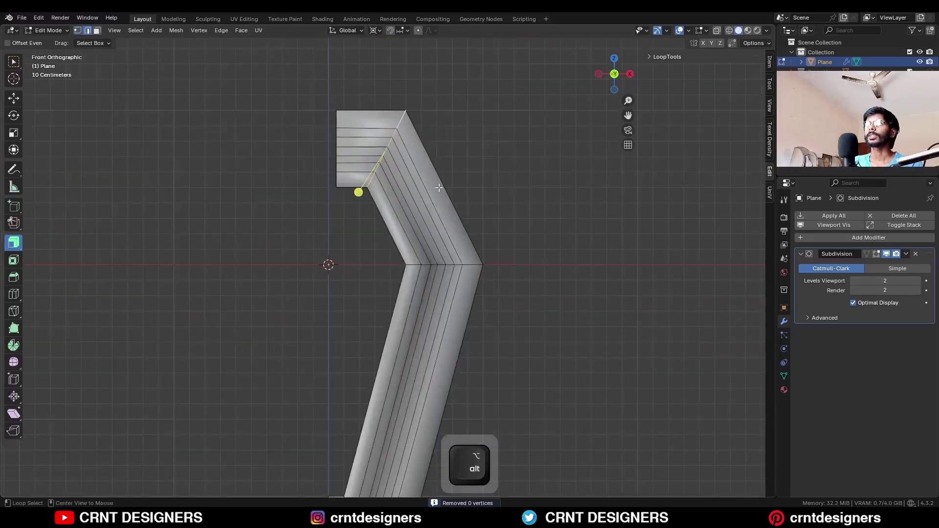
shift+middle_drag(477, 361, 484, 157)
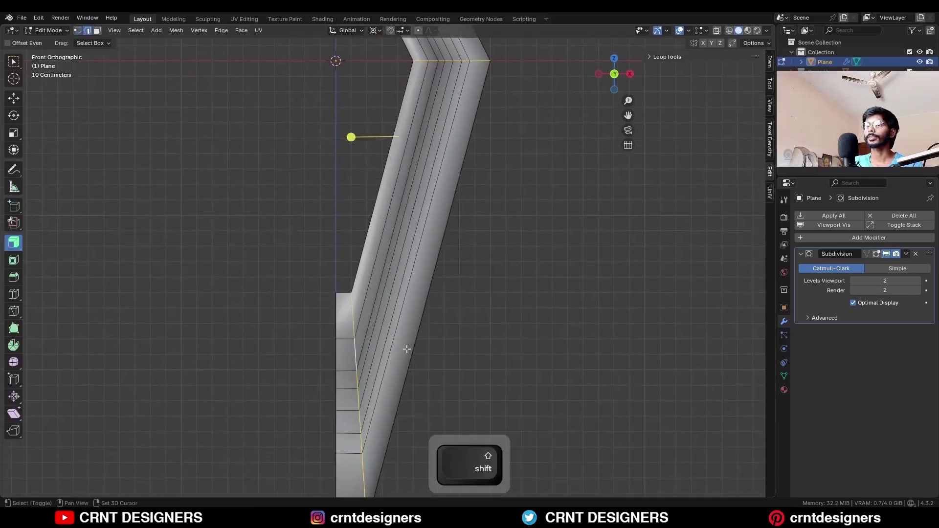
scroll(407, 348, down, 4)
shift+scroll(443, 270, down, 1)
key(ctrl+b)
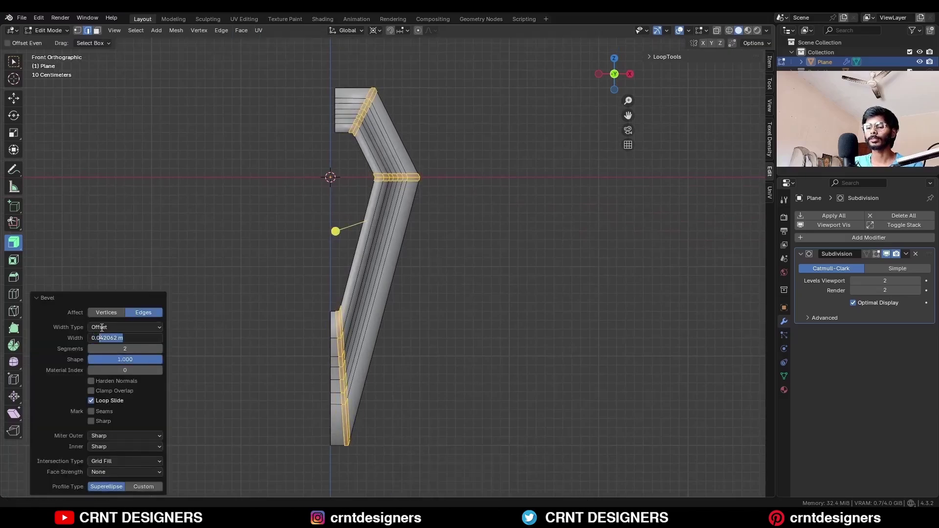
click(431, 176)
Add one centred loop cut across the upper arm and five evenly spaced loop cuts across the long lower arm.
scroll(437, 146, up, 4)
shift+middle_drag(438, 147, 479, 231)
key(ctrl+r)
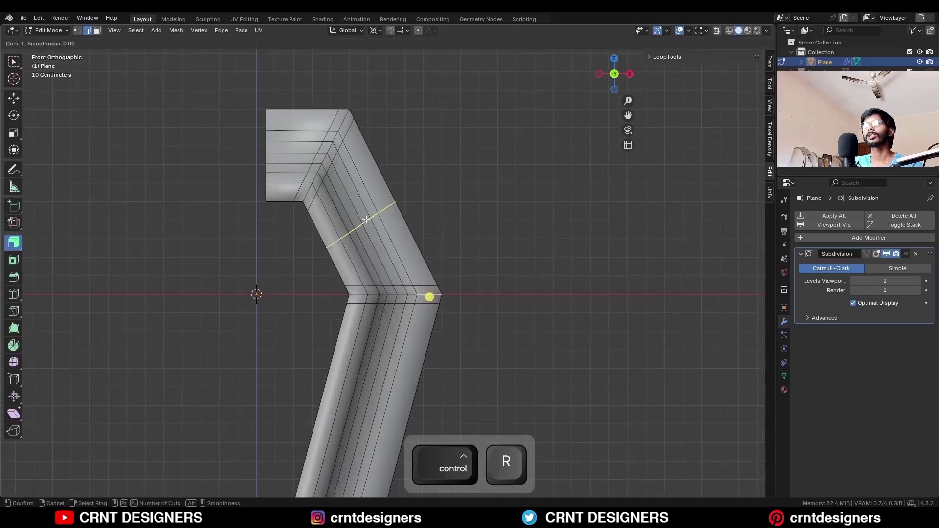
click(365, 216)
right_click(364, 216)
shift+middle_drag(337, 372, 348, 101)
key(ctrl+r)
scroll(328, 247, up, 4)
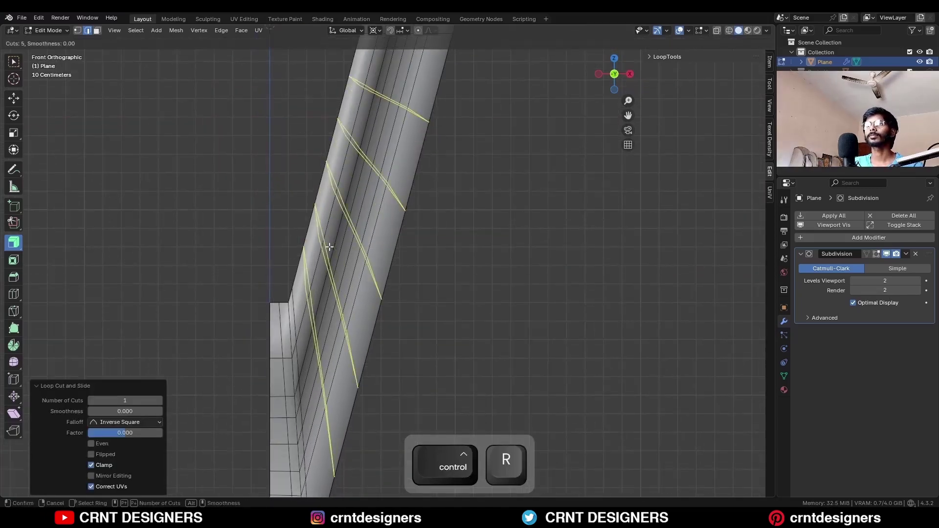
click(328, 247)
right_click(327, 247)
Bevel the edge loops along the opening's inner rim with a 0.02 m width and 2 segments.
shift+middle_drag(340, 302, 433, 293)
alt+shift+click(352, 259)
key(ctrl+b)
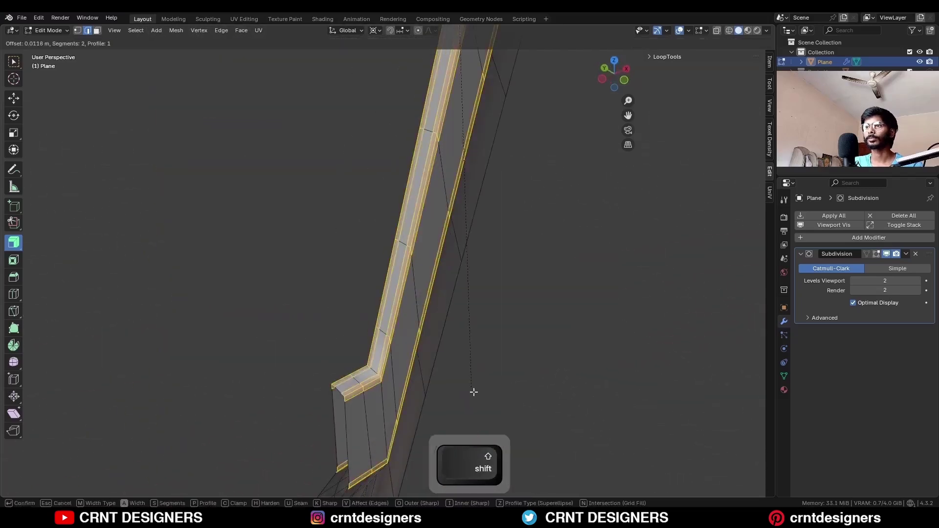
click(486, 411)
middle_drag(486, 410, 250, 371)
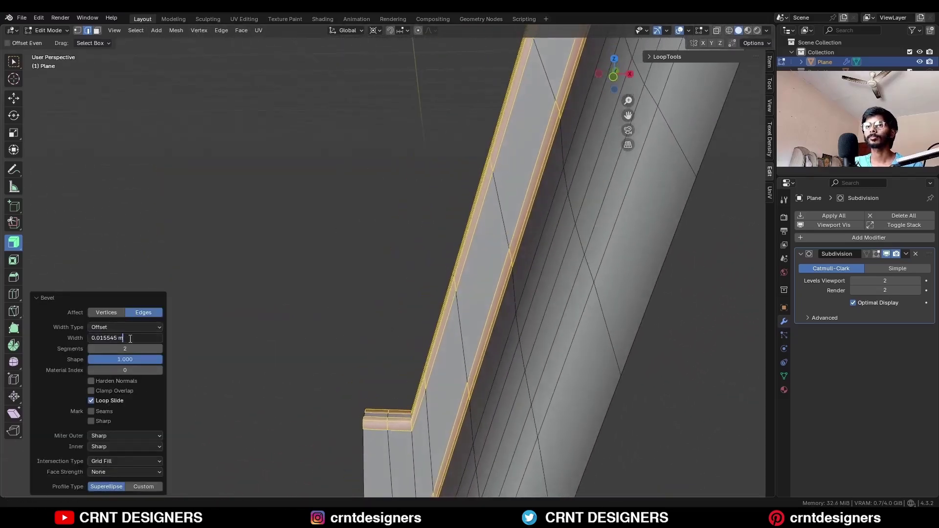
text(2)
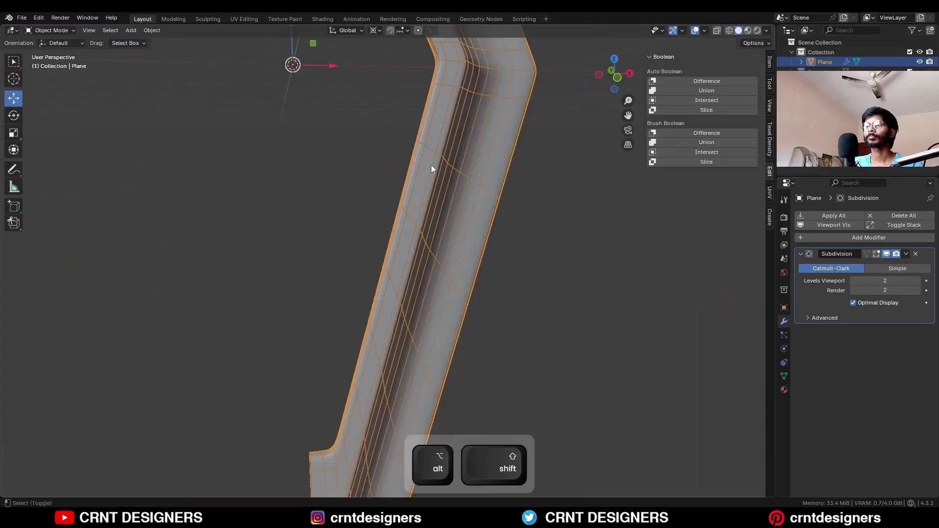
Bevel the frame's outer front and back edge loops and the top face's end edges with 0.02 m width and 2 segments.
key(alt+shift+z)
scroll(435, 171, down, 3)
middle_drag(436, 172, 380, 251)
middle_drag(432, 312, 413, 269)
scroll(414, 269, up, 2)
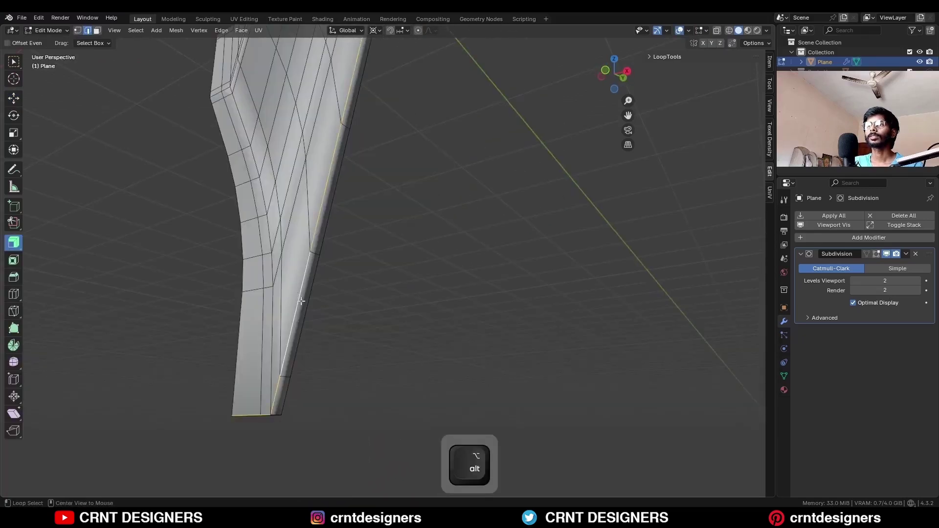
middle_drag(310, 314, 221, 220)
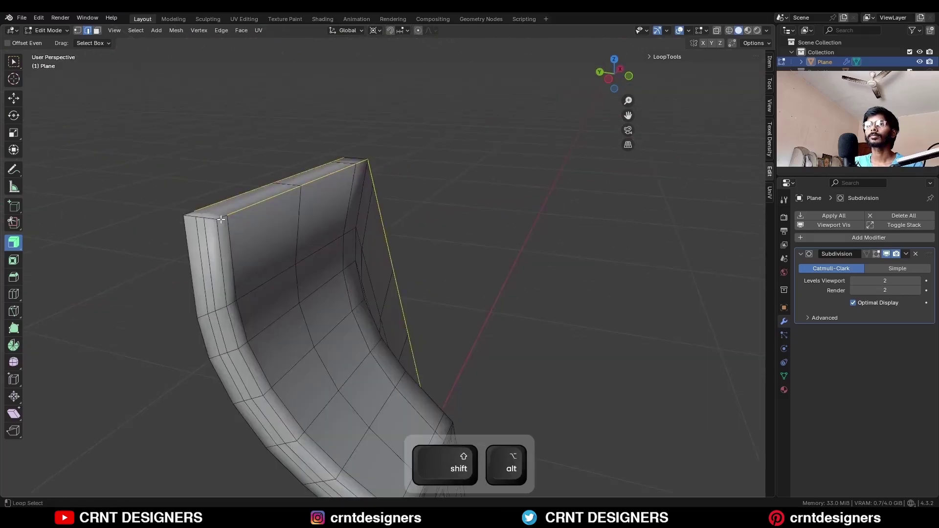
shift+middle_drag(306, 195, 371, 213)
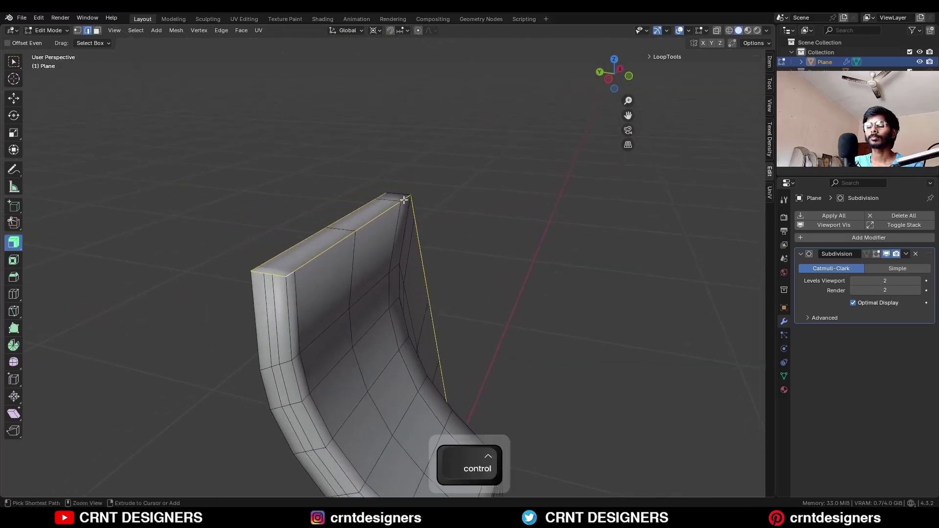
key(ctrl+b)
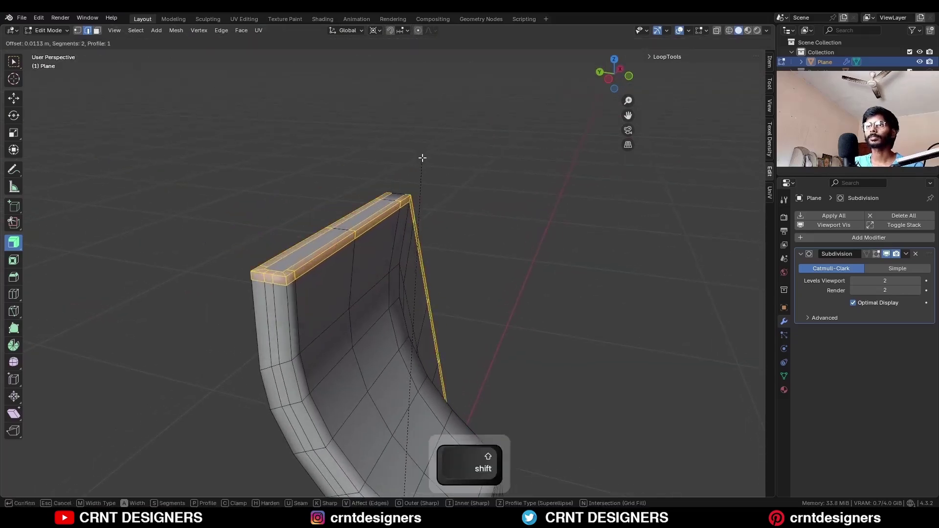
click(422, 158)
middle_drag(248, 281, 279, 309)
scroll(305, 296, down, 5)
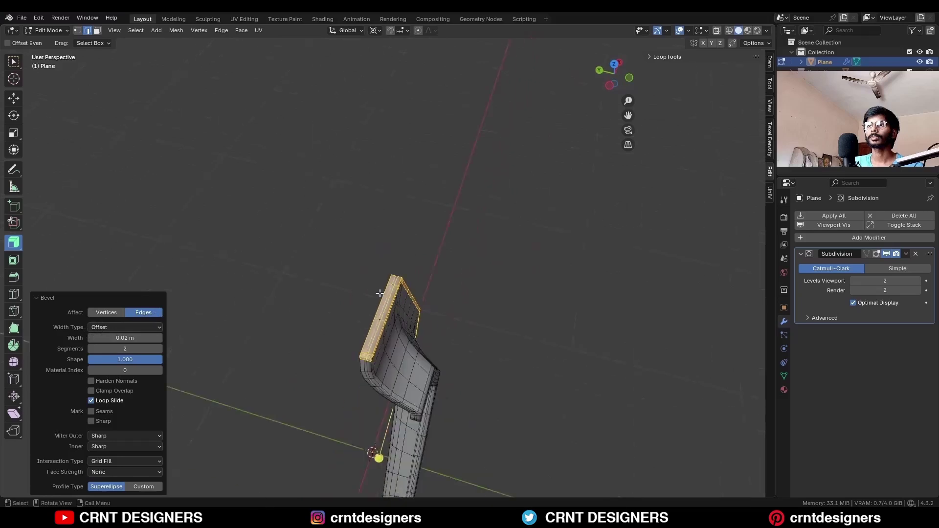
Merge all of the half frame's vertices by distance at 0.0001 m.
shift+middle_drag(380, 295, 416, 371)
click(287, 243)
scroll(288, 244, up, 3)
key(a)
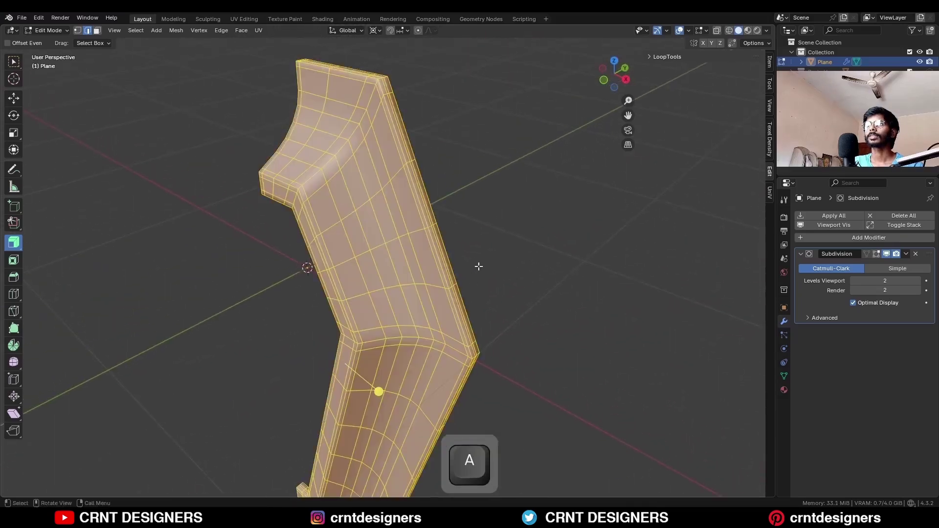
click(481, 243)
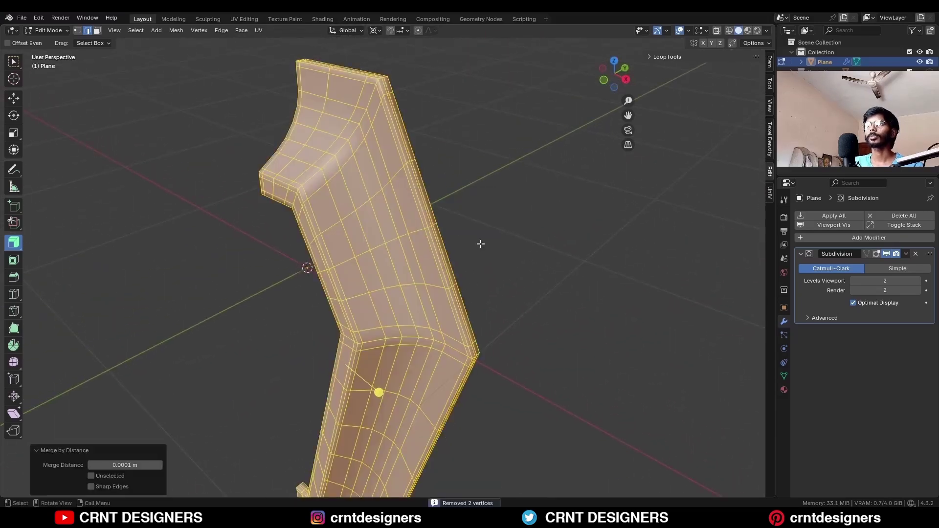
Shade the half frame smooth in Object Mode.
right_click(388, 216)
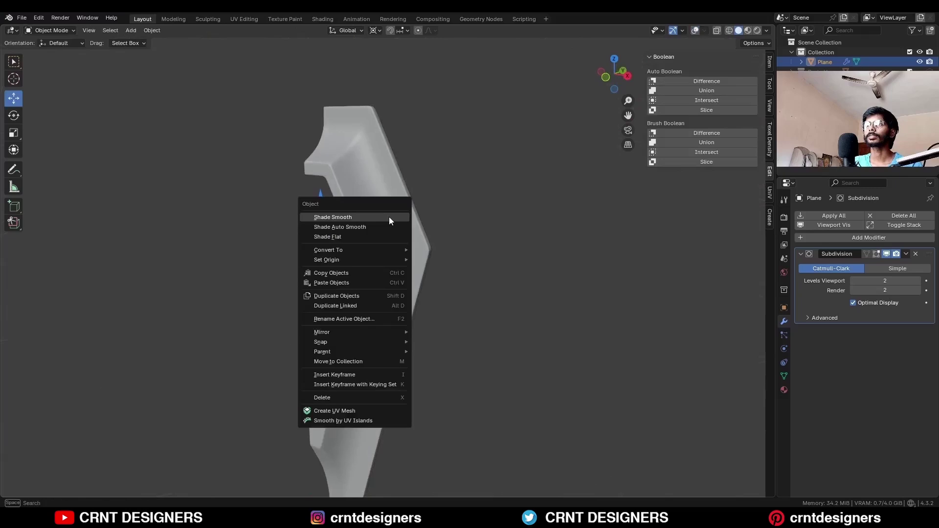
click(389, 216)
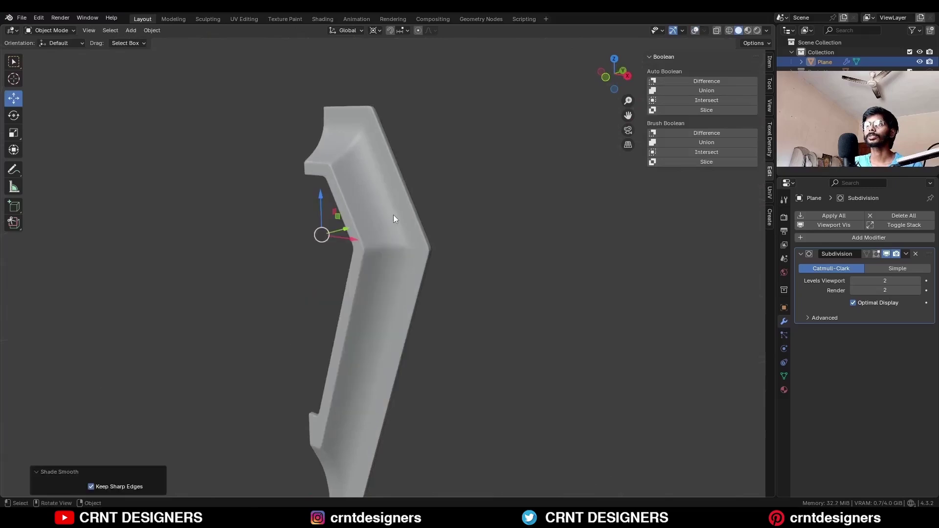
scroll(395, 217, down, 4)
shift+middle_drag(420, 244, 466, 252)
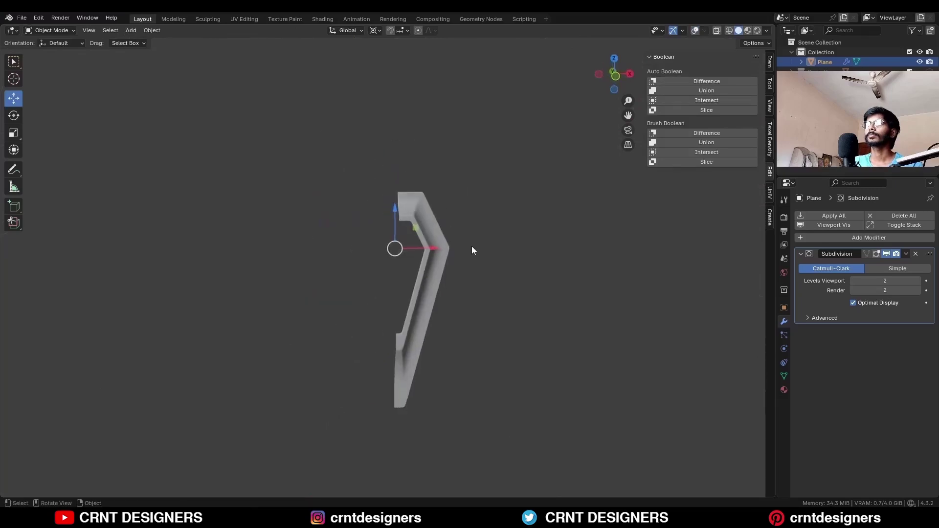
Add a Mirror modifier on the X axis to complete the frame's other half.
scroll(471, 245, up, 2)
click(814, 237)
mouse_move(802, 273)
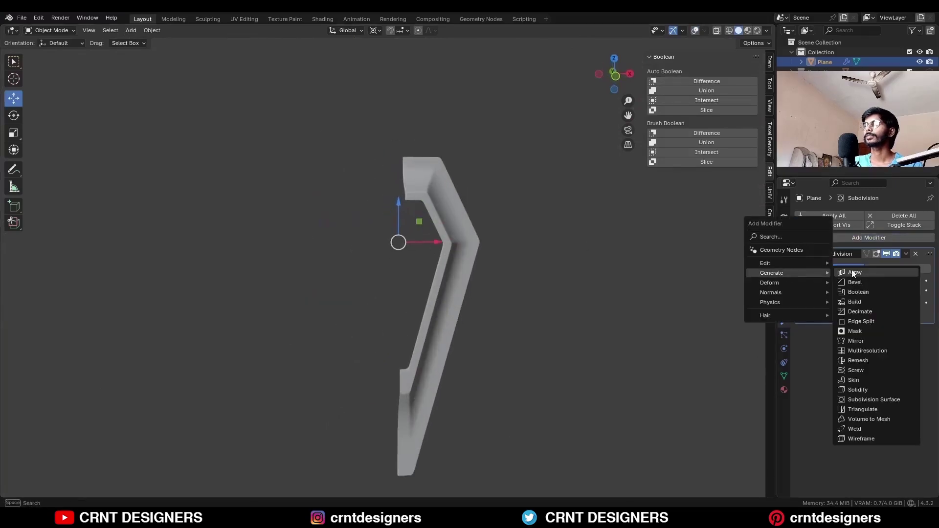
click(863, 341)
middle_drag(590, 260, 591, 223)
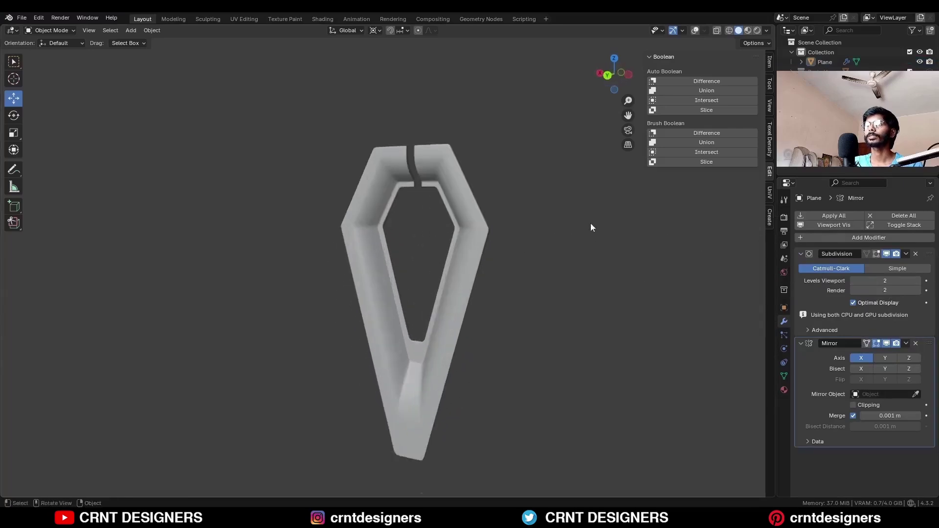
Show the viewport overlays and move the Mirror modifier above the Subdivision modifier in the frame's modifier stack.
scroll(512, 192, up, 3)
key(shift+alt+z)
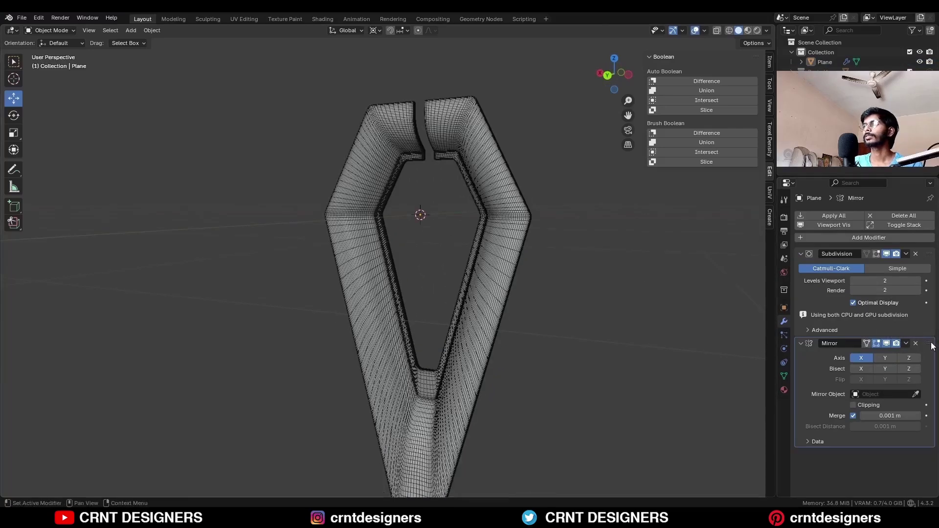
drag(929, 343, 928, 254)
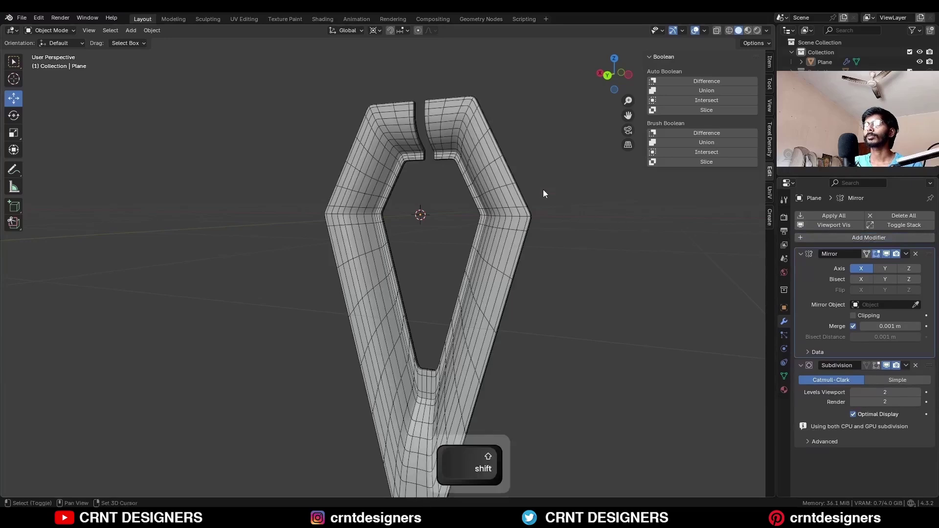
Examine the mirrored frame's surface and topology around the top slot, inner walls and front from several angles.
shift+middle_drag(543, 189, 501, 313)
scroll(501, 319, up, 3)
key(alt+shift+z)
middle_drag(553, 253, 388, 142)
scroll(392, 261, down, 1)
scroll(391, 157, up, 1)
middle_drag(401, 176, 645, 206)
scroll(636, 206, down, 2)
shift+middle_drag(455, 172, 489, 241)
middle_drag(489, 241, 423, 238)
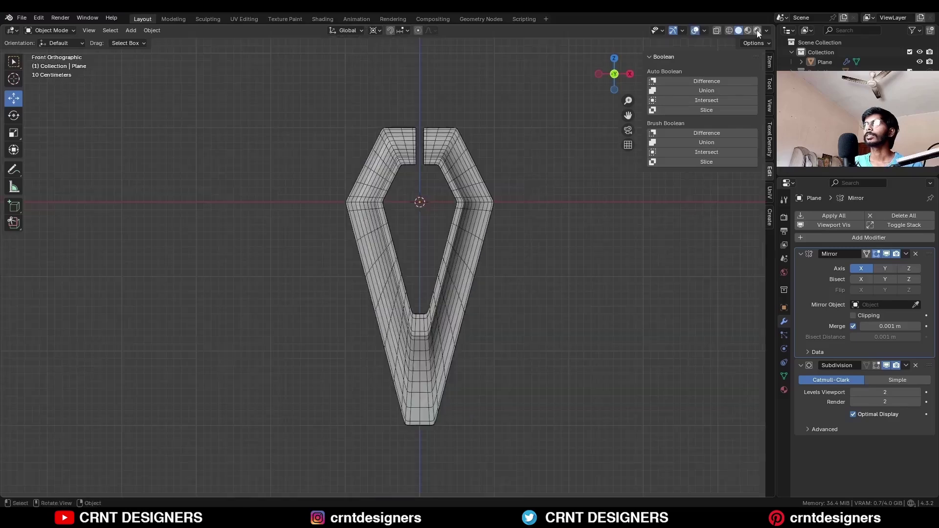
Set the solid viewport shading to MatCap lighting and enable Cavity.
click(766, 31)
click(762, 76)
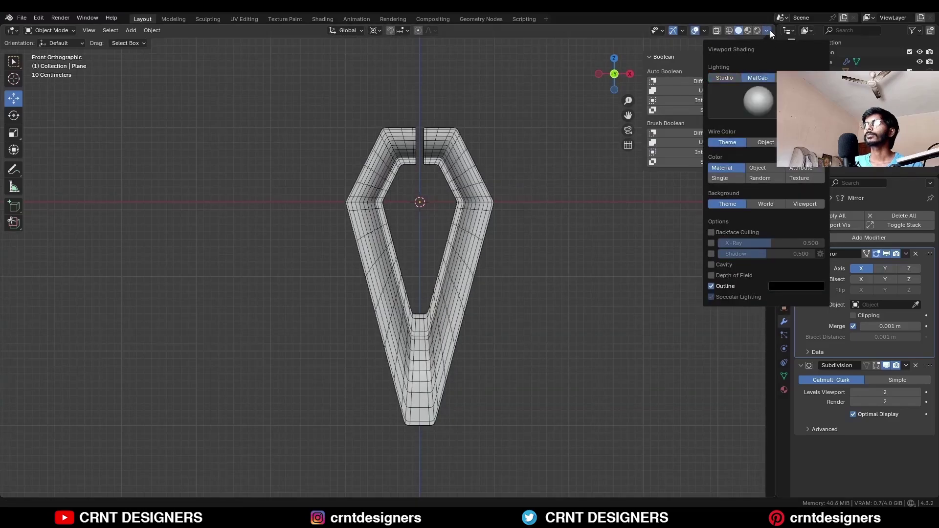
click(712, 265)
Select the frame and enable the Face Orientation overlay to check its normals.
key(a)
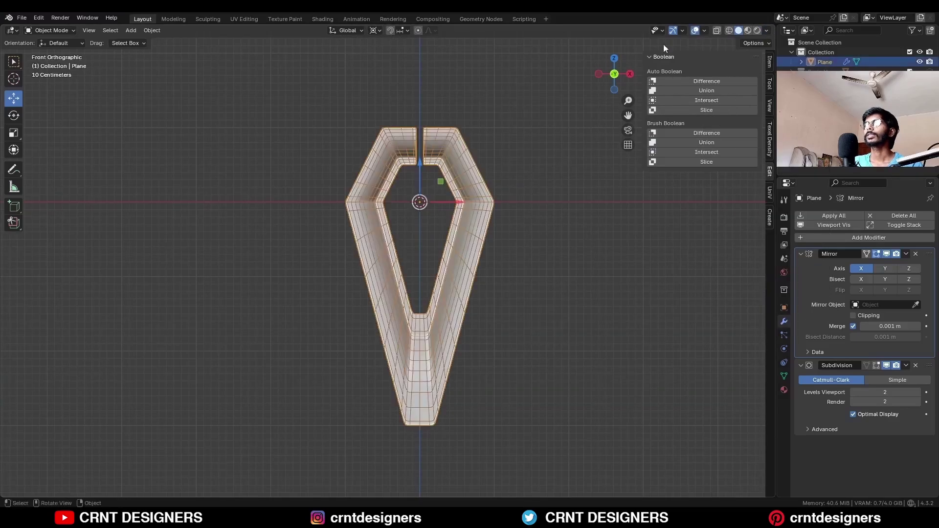
click(704, 30)
click(644, 207)
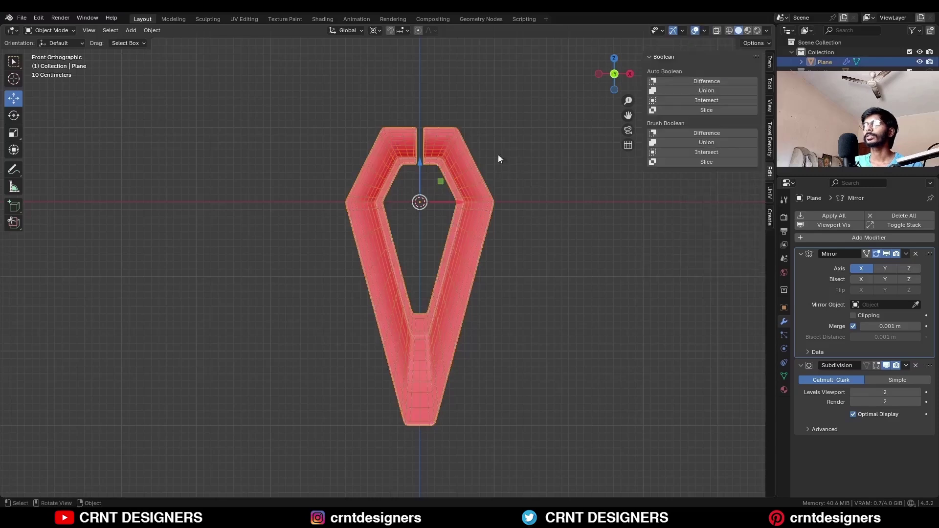
Recalculate the normals of the frame's entire mesh to the outside, and hide the viewport overlays in Object Mode.
key(Tab)
key(a)
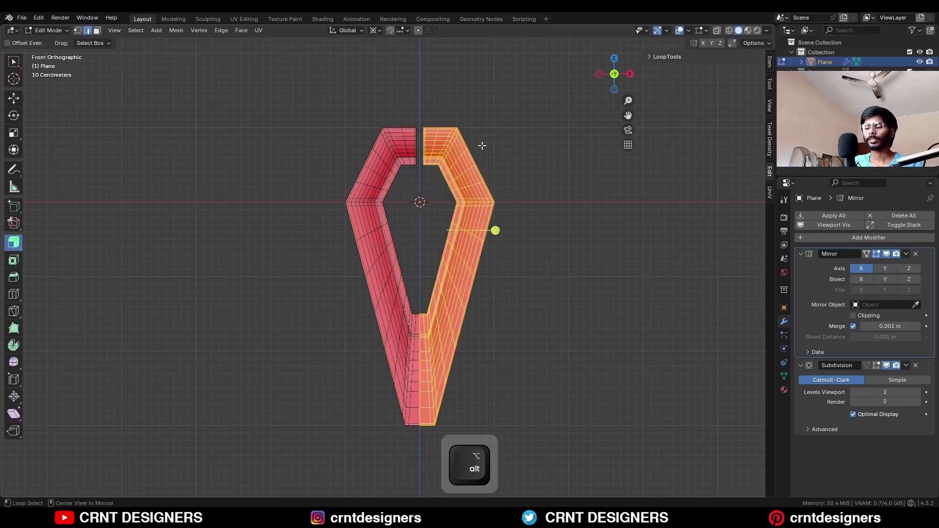
key(alt+n)
click(474, 155)
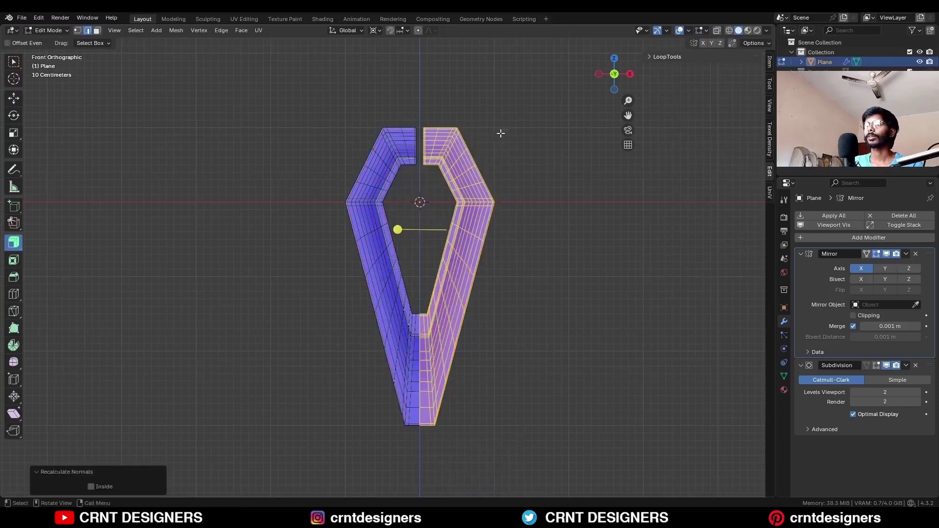
key(Tab)
key(shift+alt+z)
scroll(473, 142, down, 2)
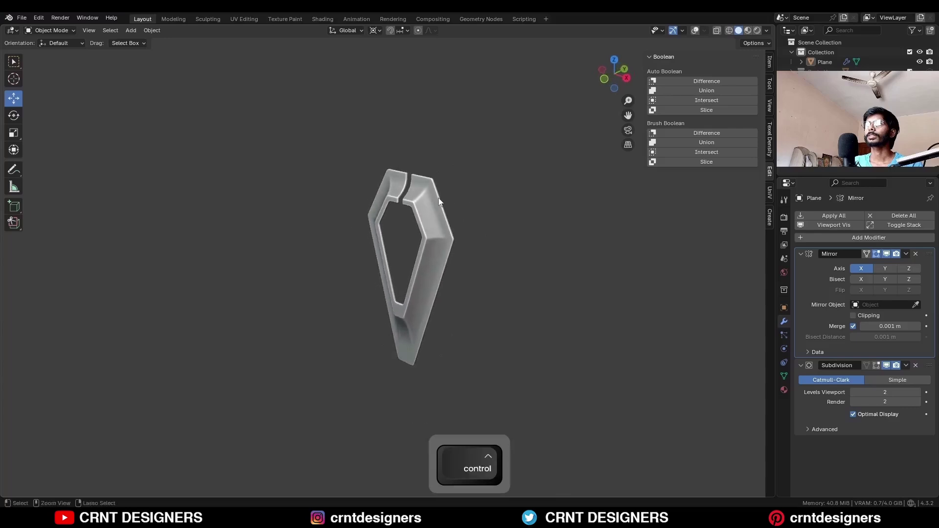